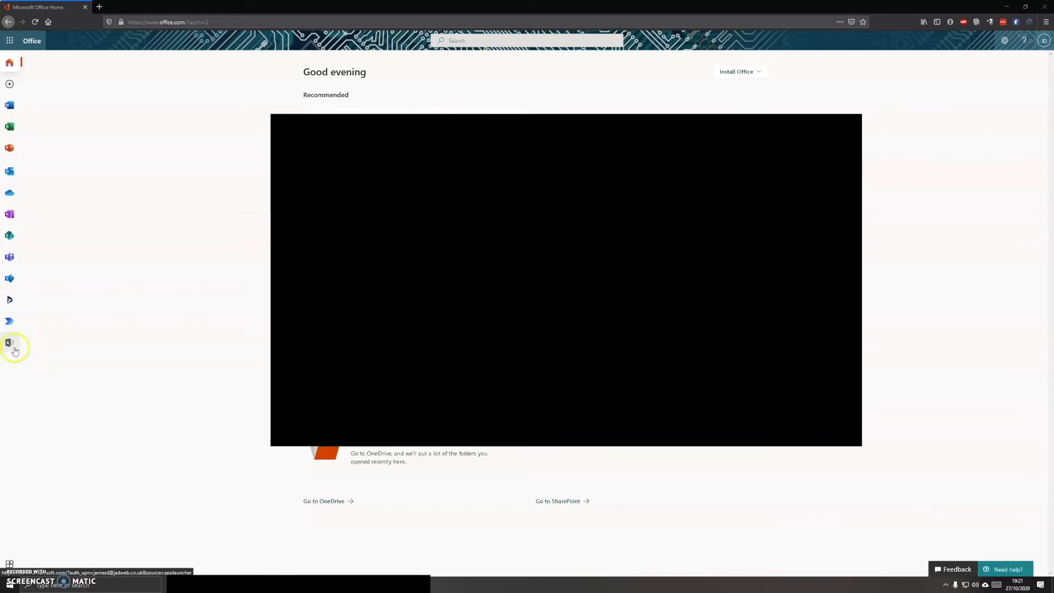
Step: Open the Microsoft 365 admin center and start adding a new user from the active users list
left_click(11, 344)
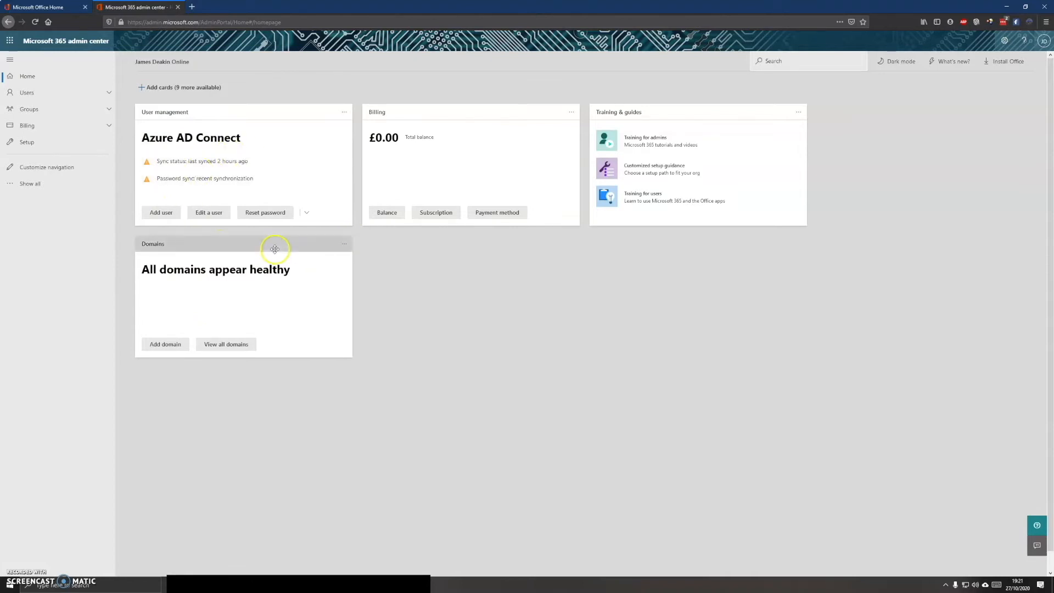
left_click(86, 96)
left_click(82, 108)
left_click(156, 144)
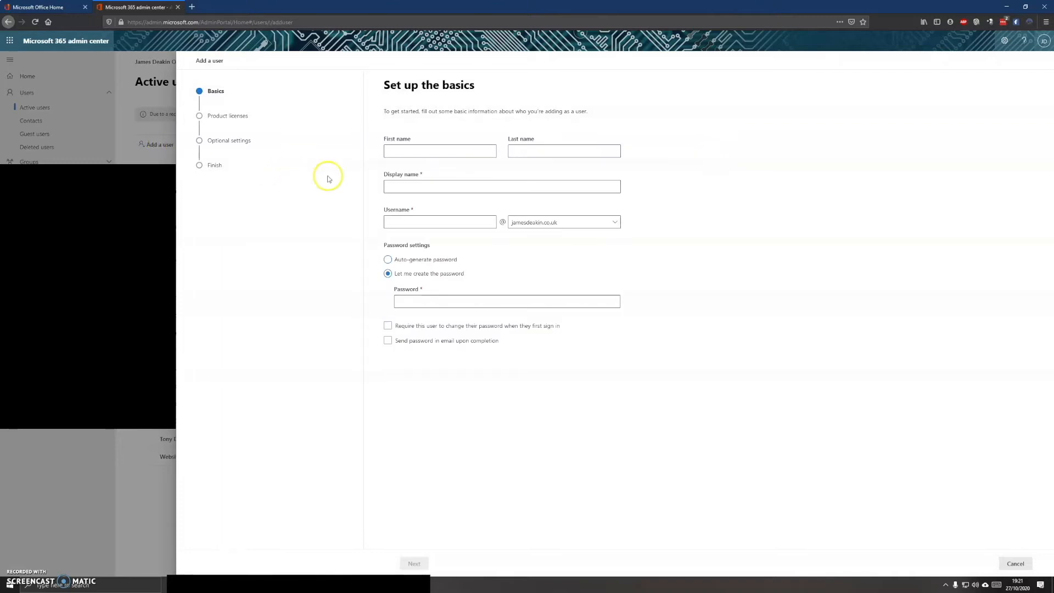
Step: Fill in the new user's first name, last name and username, choose an auto-generated password, and continue to product licenses
left_click(387, 152)
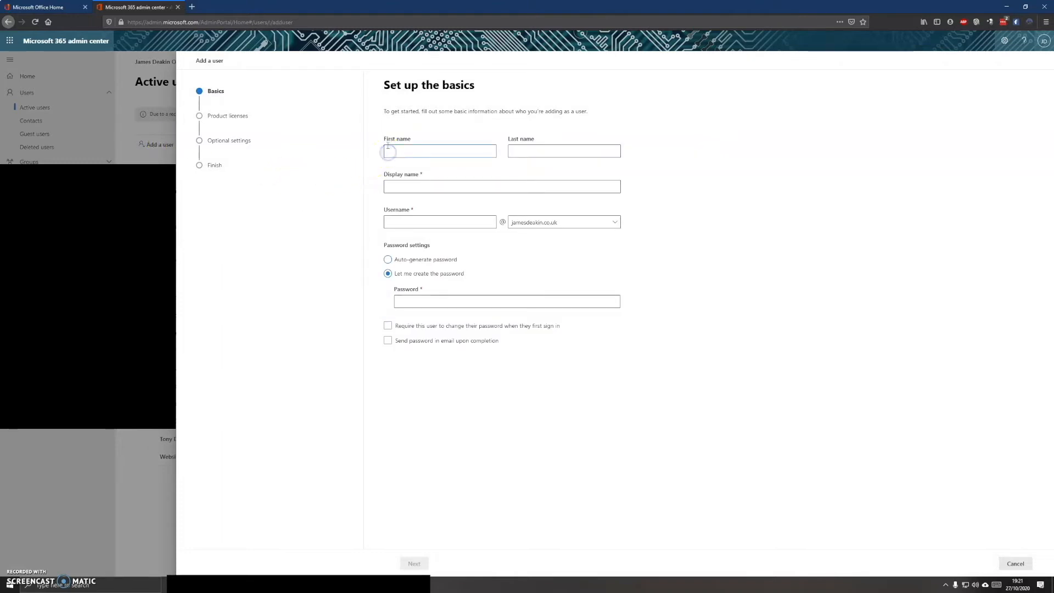
type("Bob")
key("Tab")
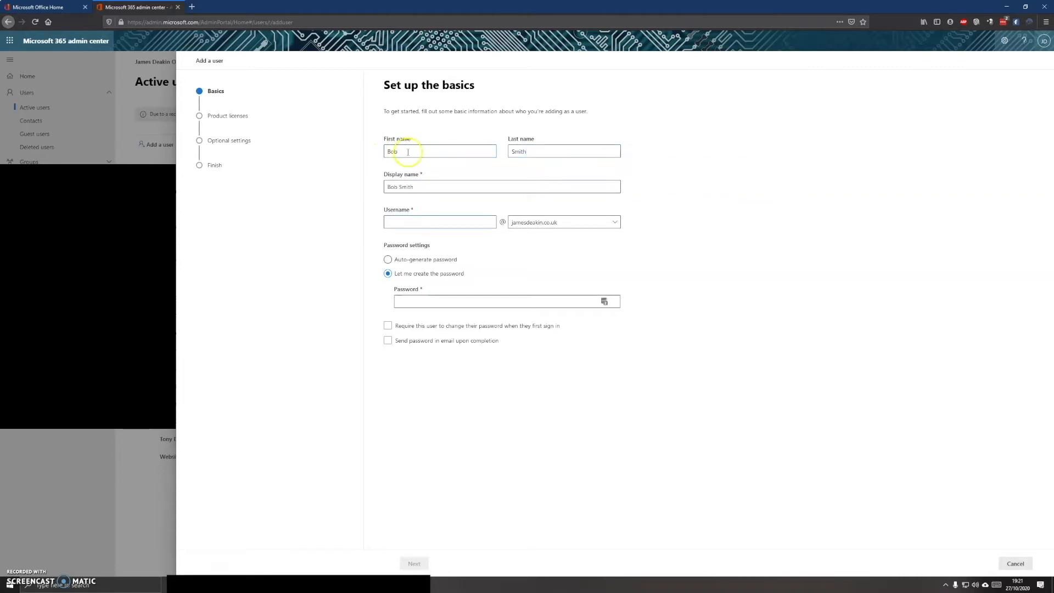
type("bsmith")
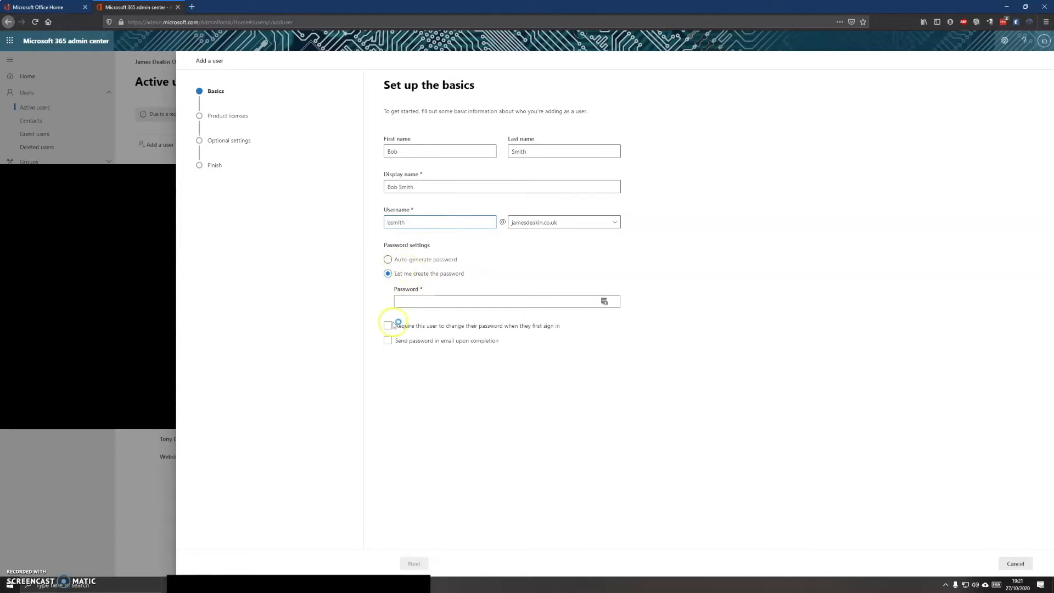
left_click(408, 261)
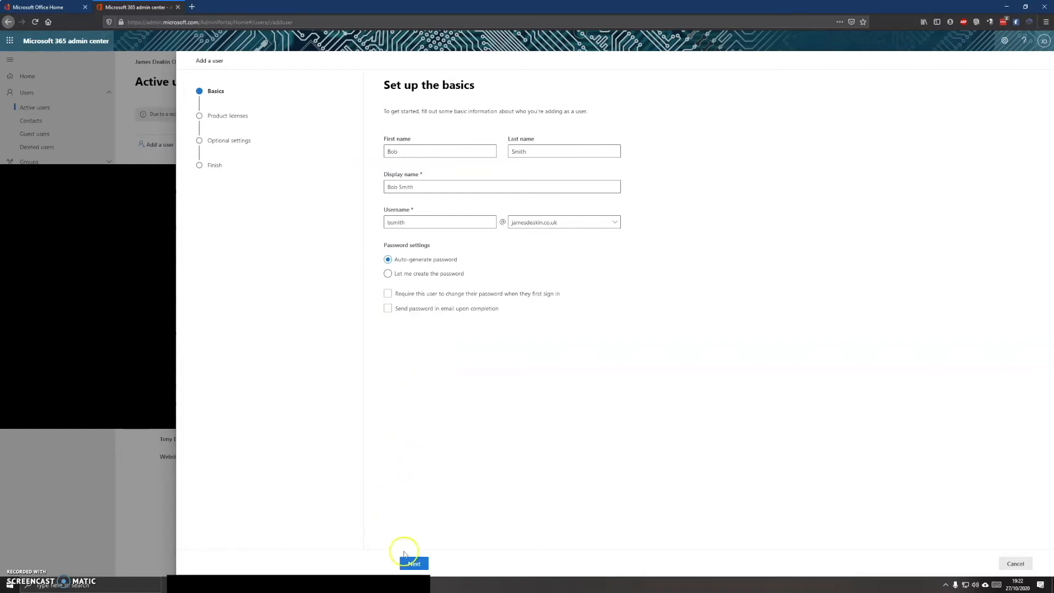
left_click(415, 564)
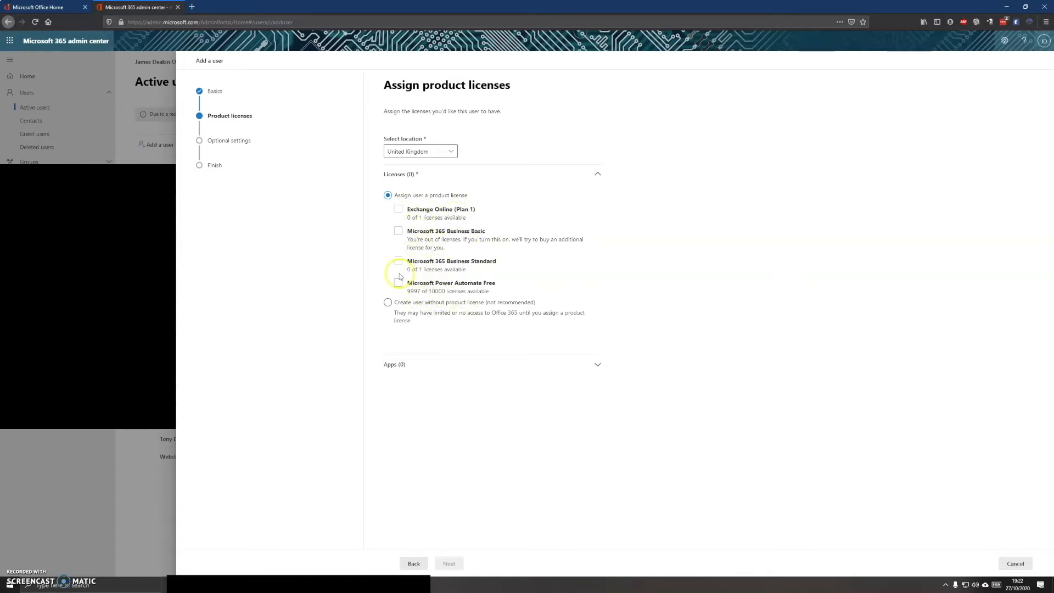
Step: Choose to create the user without a product license, check the apps section, and continue to optional settings
left_click(389, 303)
left_click(389, 303)
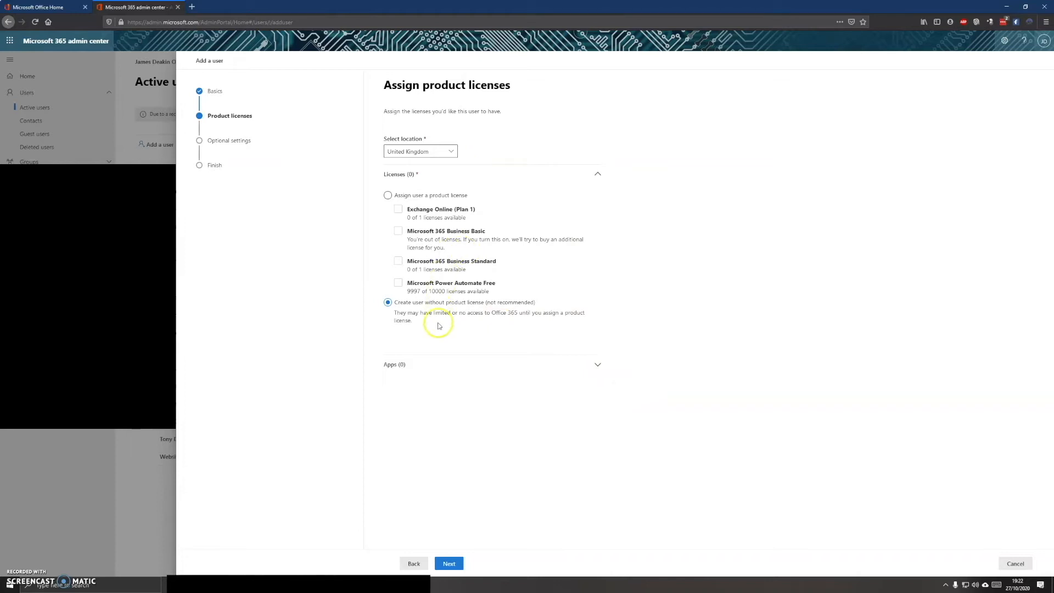
left_click(577, 367)
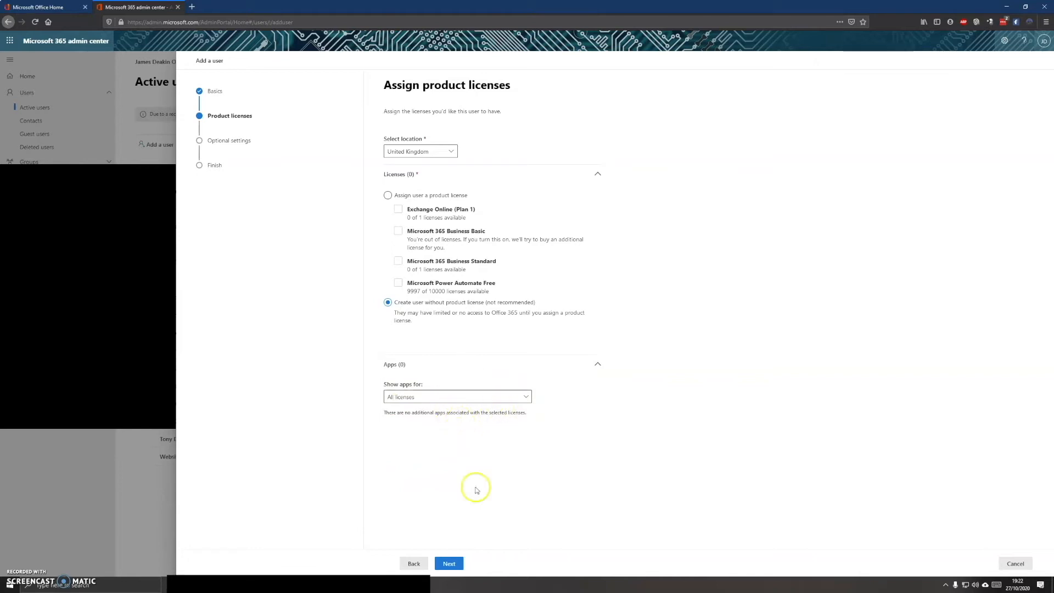
left_click(458, 564)
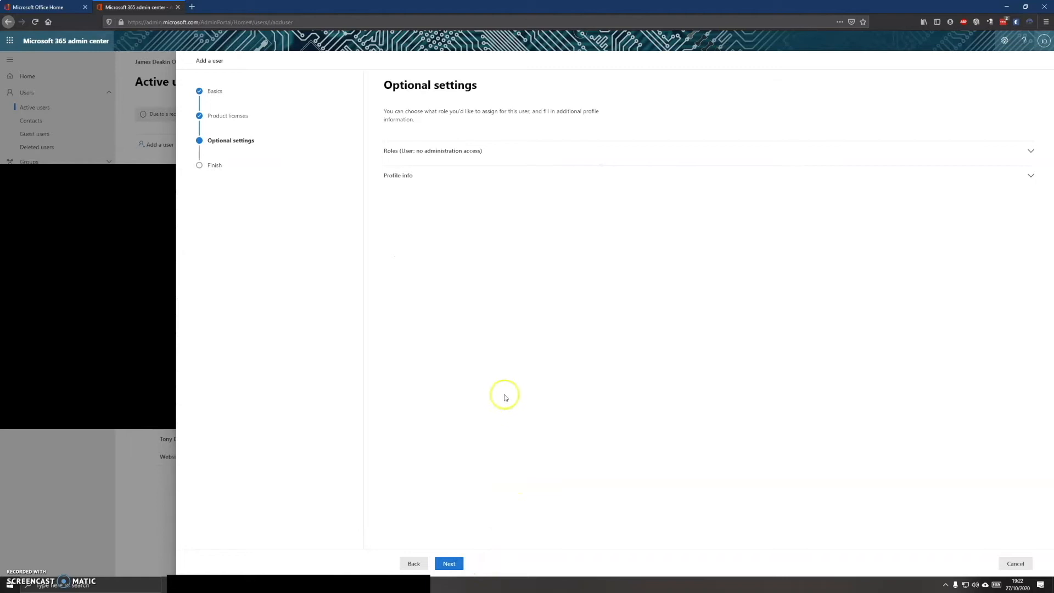
Step: Keep the user role without admin center access, leave the profile info blank, and finish adding the user
left_click(532, 157)
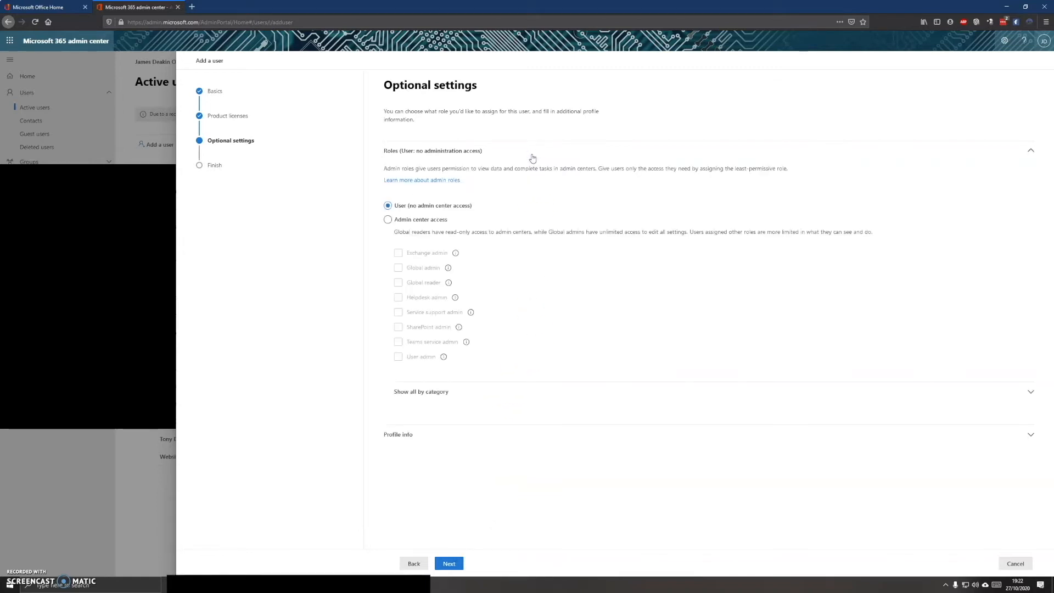
left_click(394, 221)
left_click(459, 152)
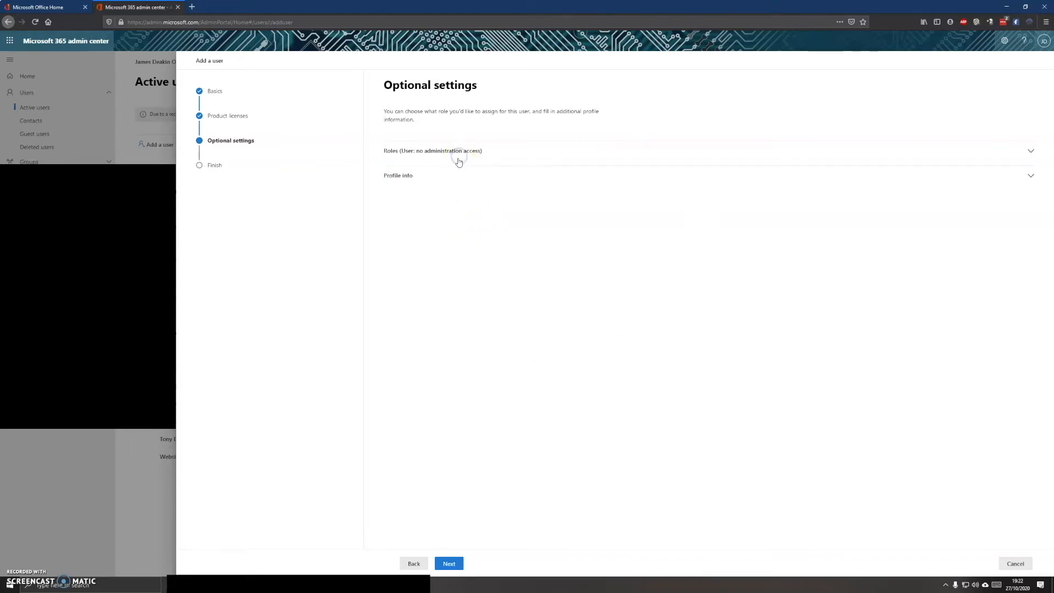
left_click(412, 178)
left_click(400, 206)
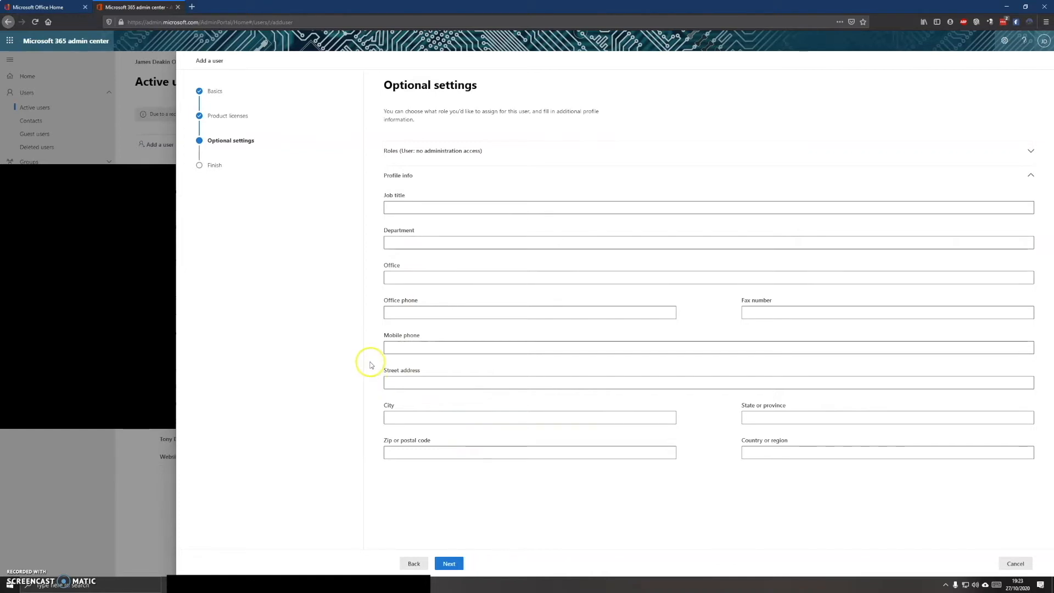
left_click(456, 564)
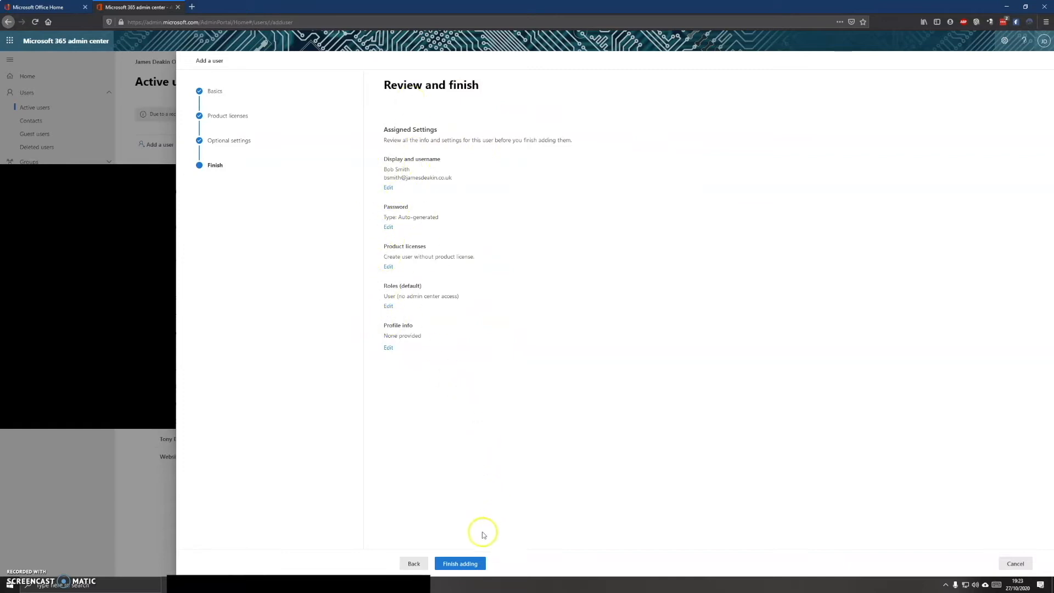
left_click(470, 564)
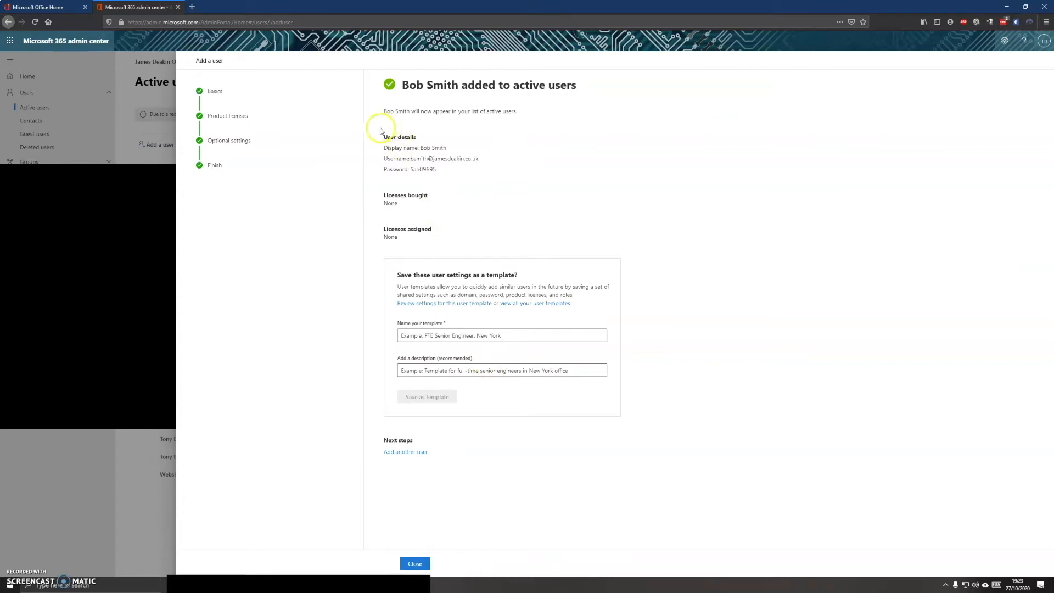
Step: Copy the new user's display name, username and generated password from the user details
left_click_drag(384, 149, 409, 170)
left_click(454, 169)
left_click(433, 170)
left_click(411, 172)
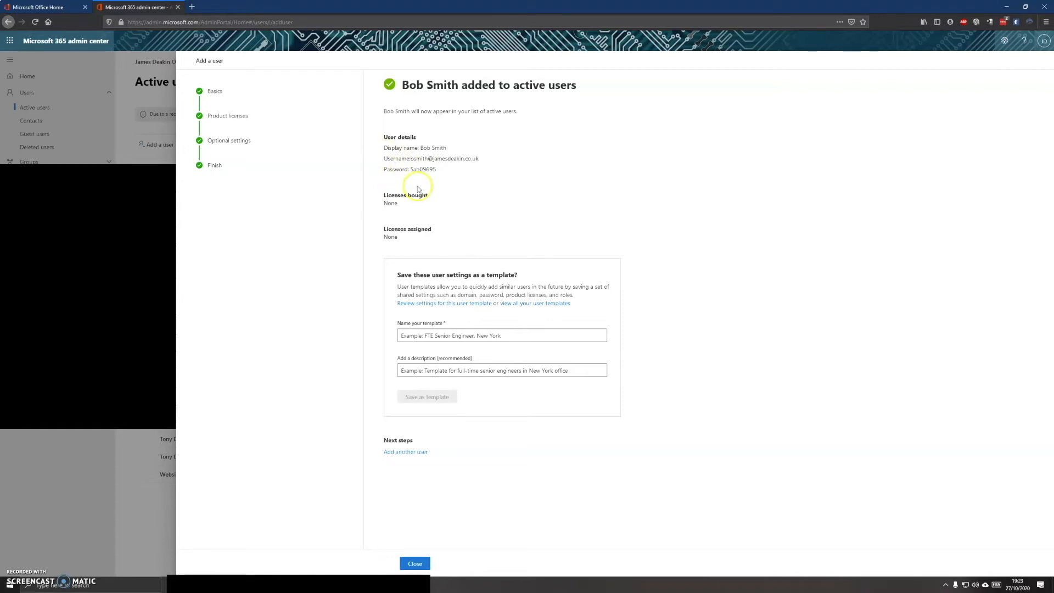
left_click_drag(436, 170, 384, 146)
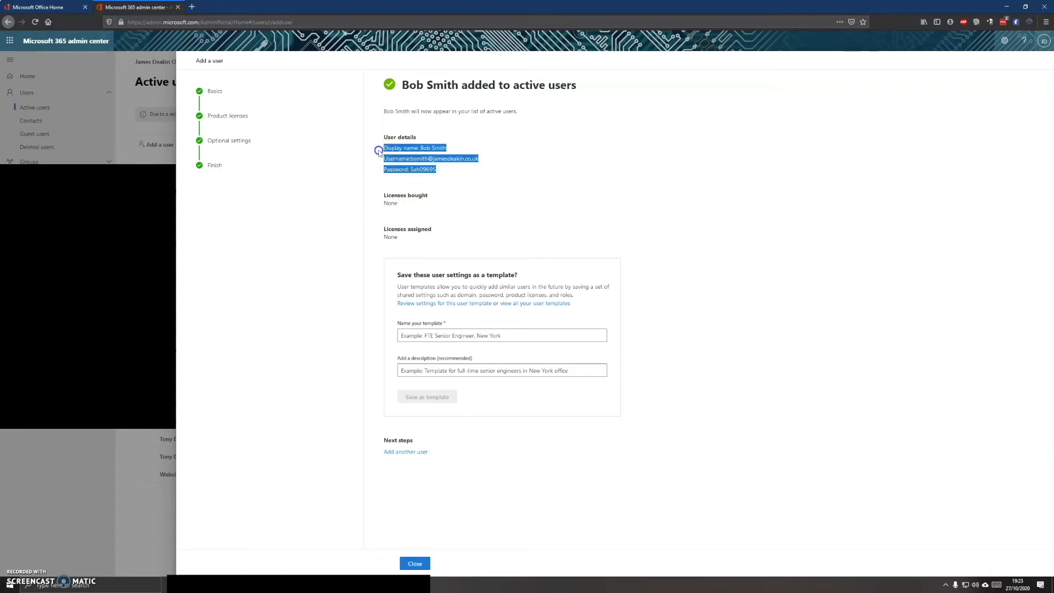
right_click(399, 153)
left_click(415, 158)
left_click(500, 189)
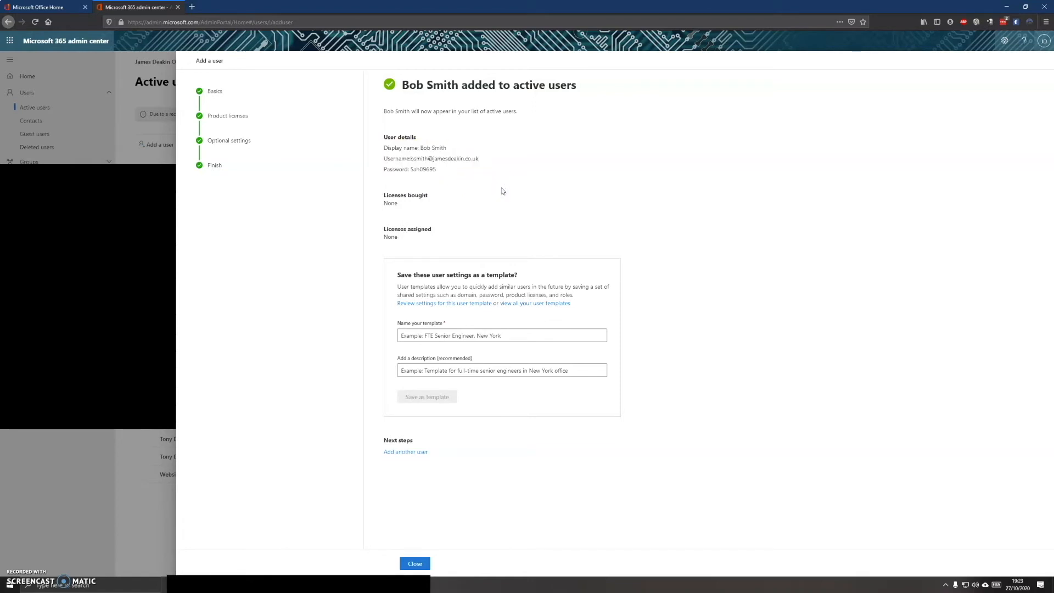
Step: Paste the copied display name, username and account password into a new Notepad document and minimize it
key("super+r")
type("n")
type("d")
key("Return")
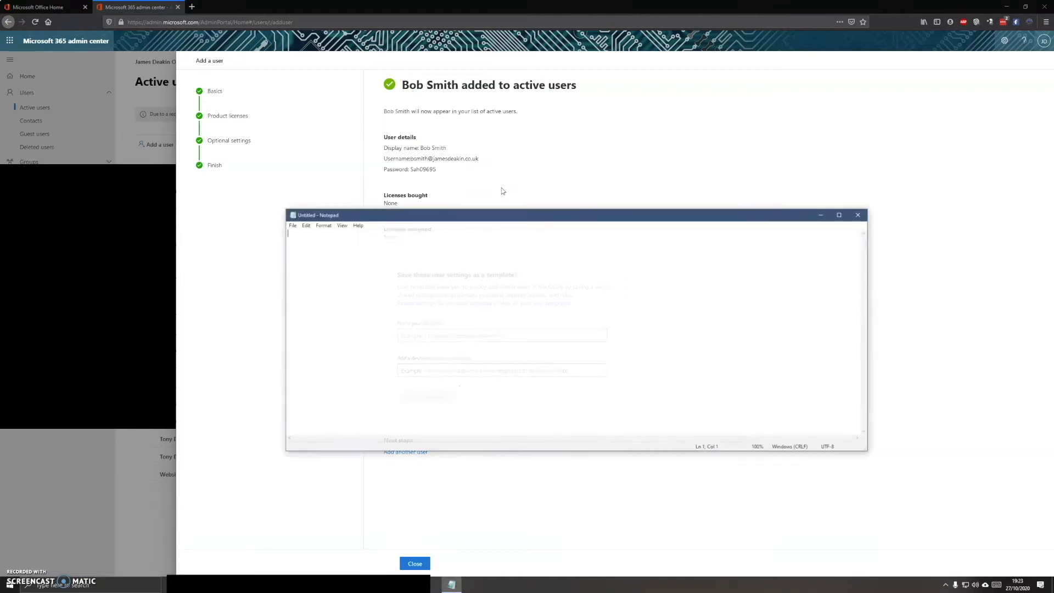
key("ctrl+v")
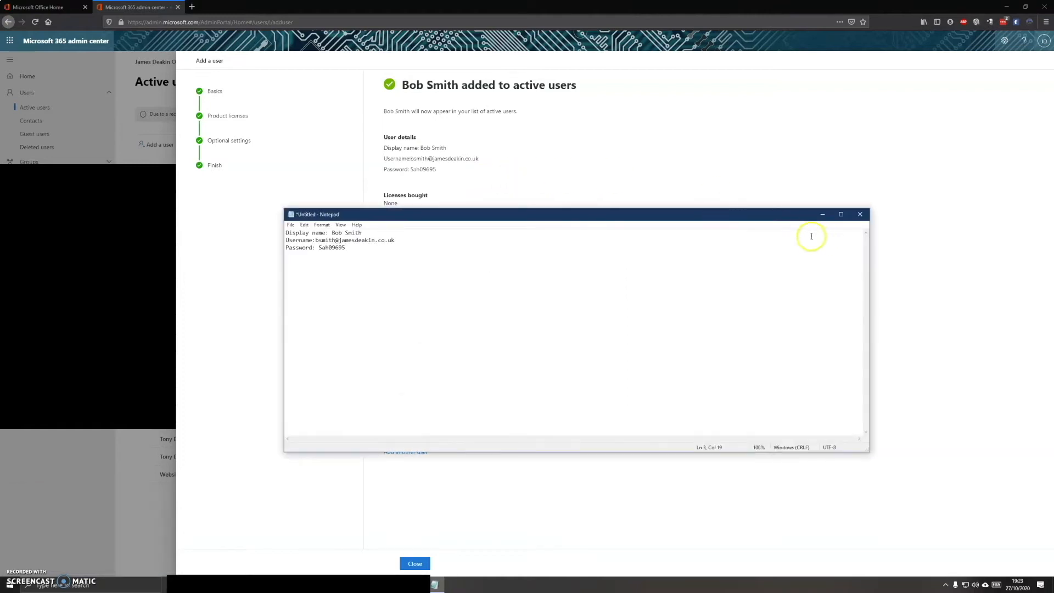
left_click(821, 215)
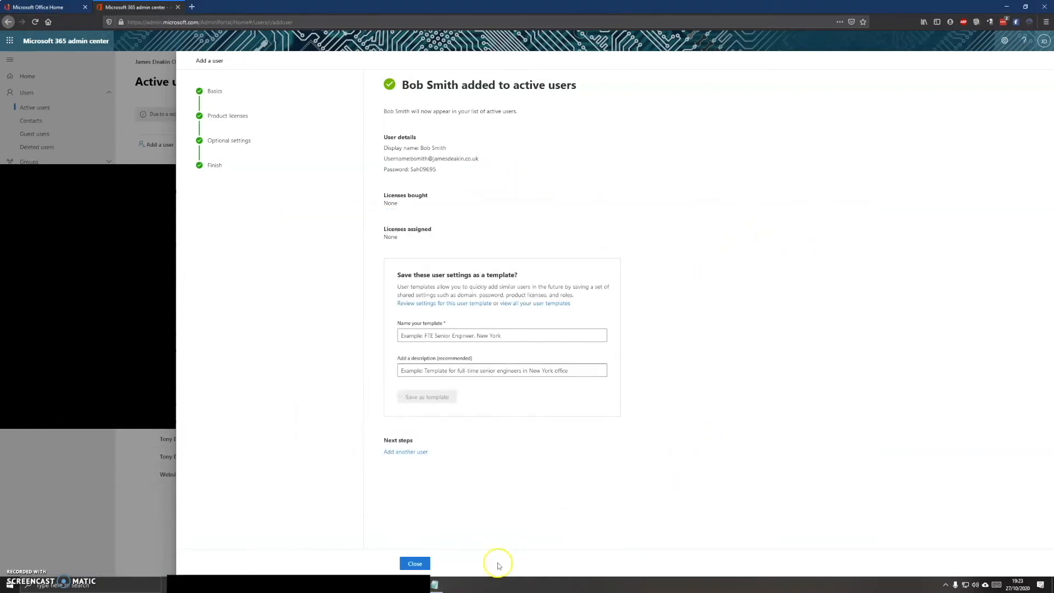
Step: Close the add-user wizard and add the Administrator account to the Accounts group
left_click(412, 567)
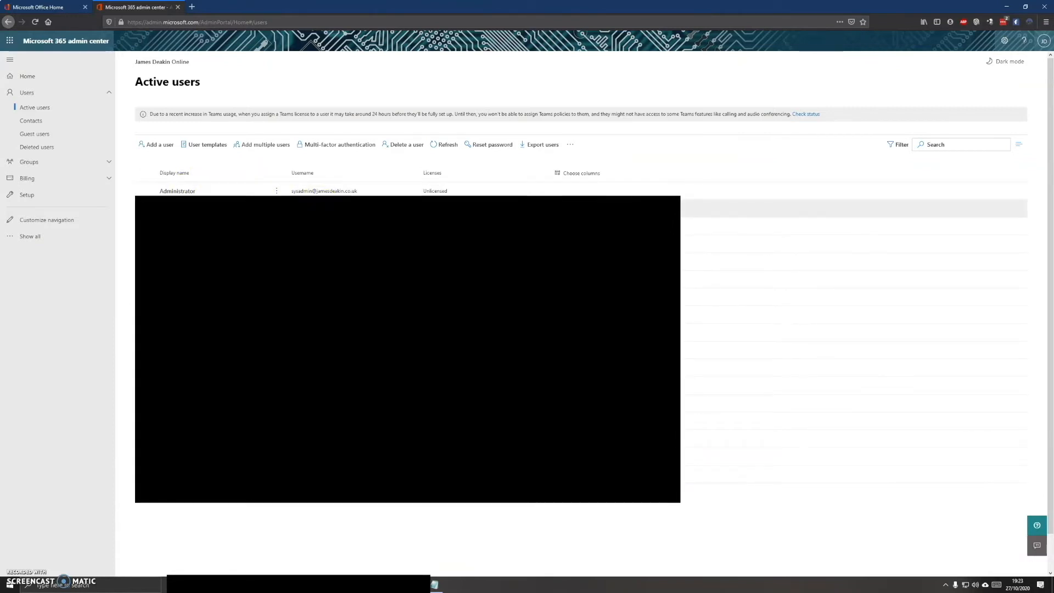
left_click(203, 192)
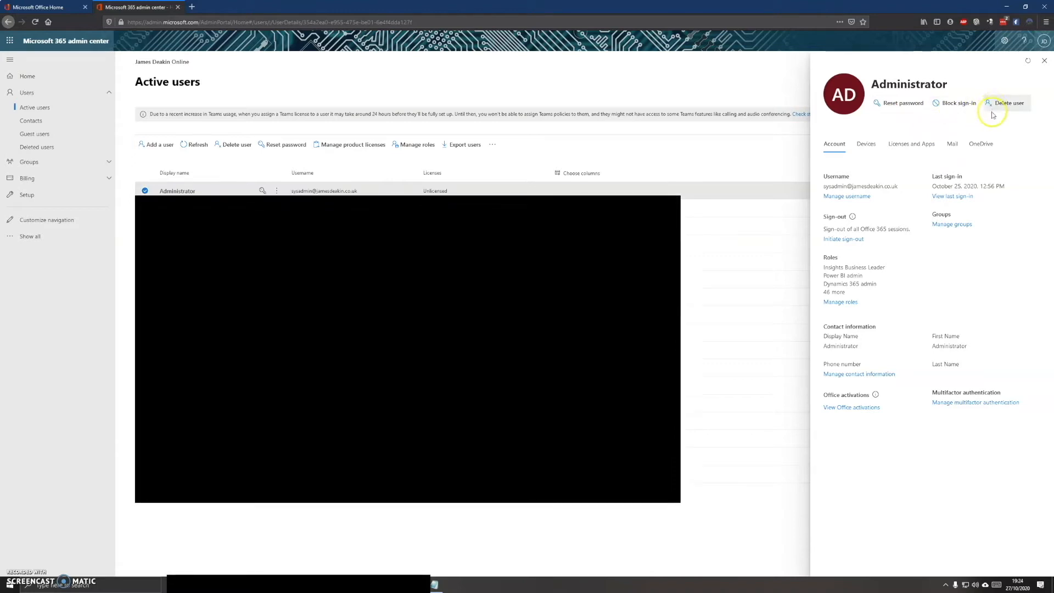
left_click(953, 225)
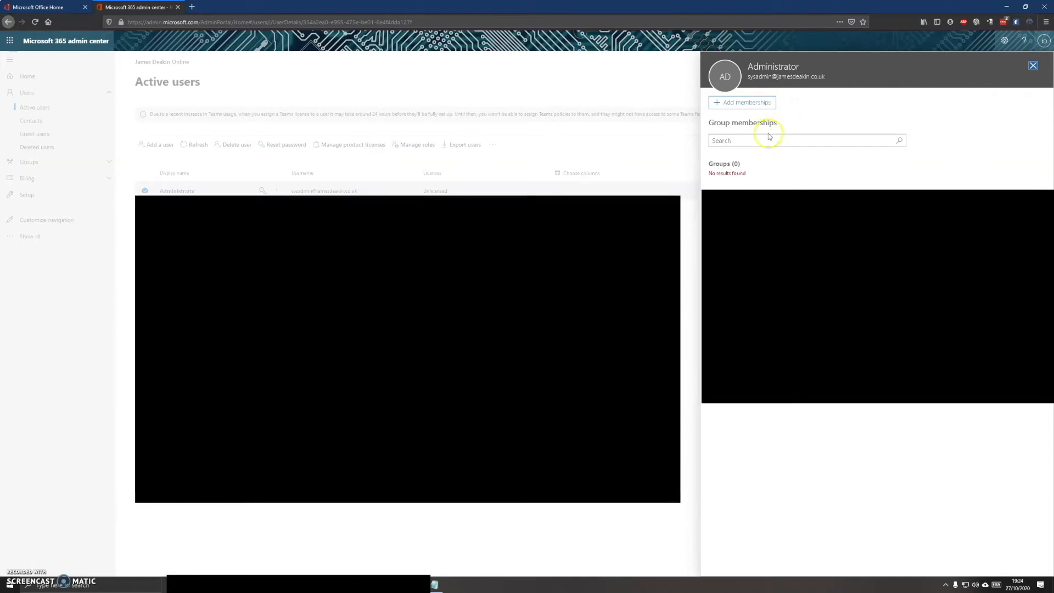
left_click(741, 103)
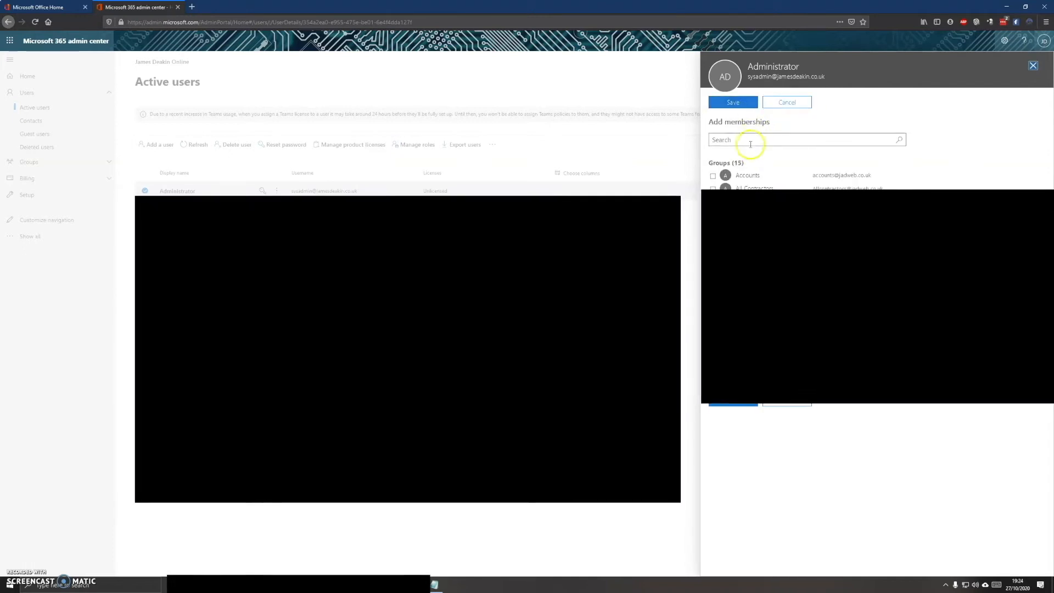
left_click(730, 176)
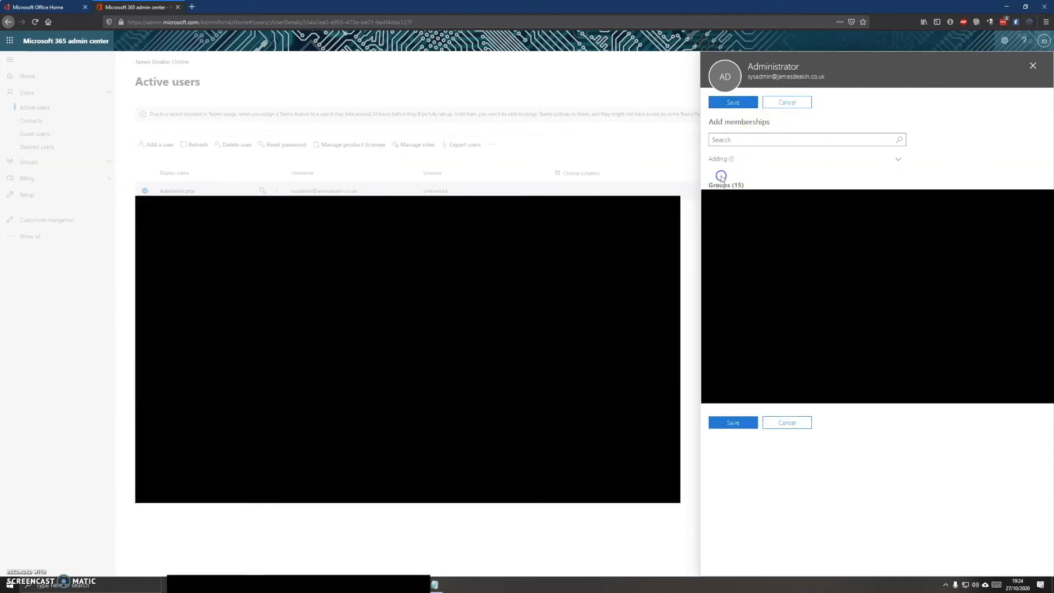
left_click(733, 424)
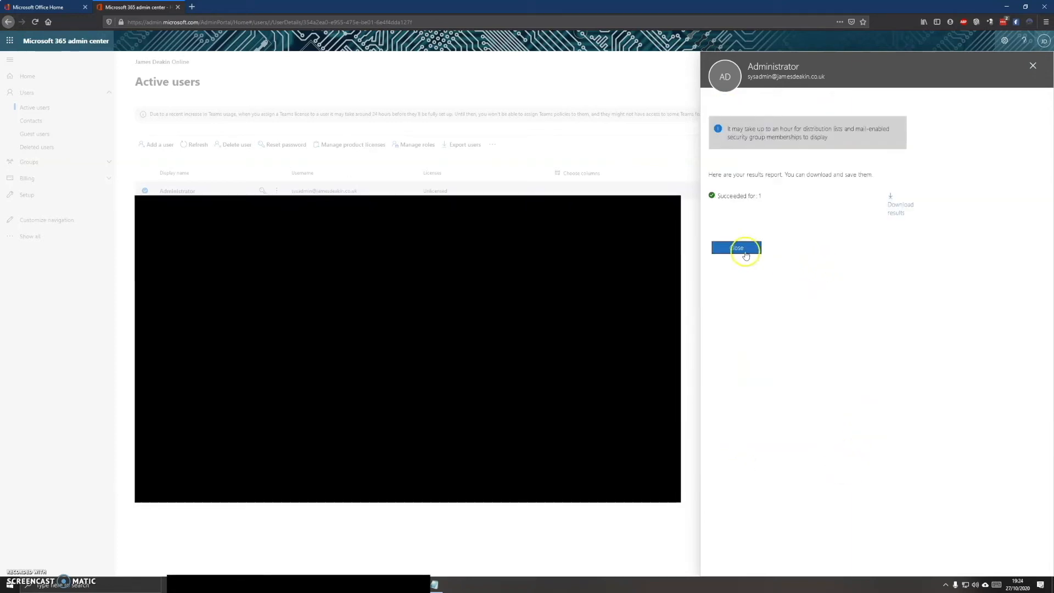
left_click(744, 250)
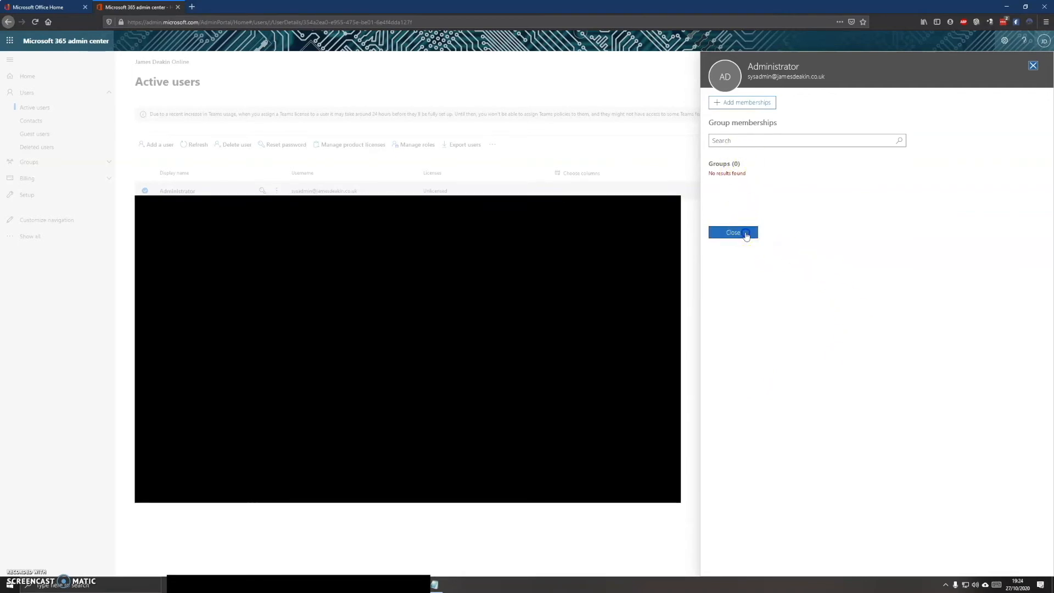
left_click(746, 234)
Step: Try to add the Administrator account to the Accounts group a second time
left_click(953, 224)
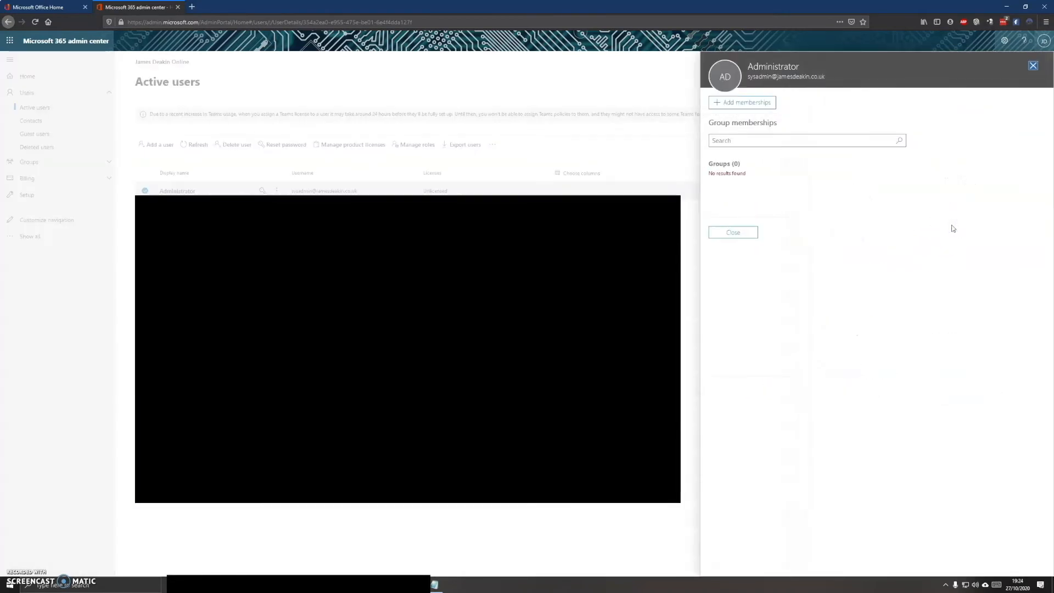
left_click(743, 102)
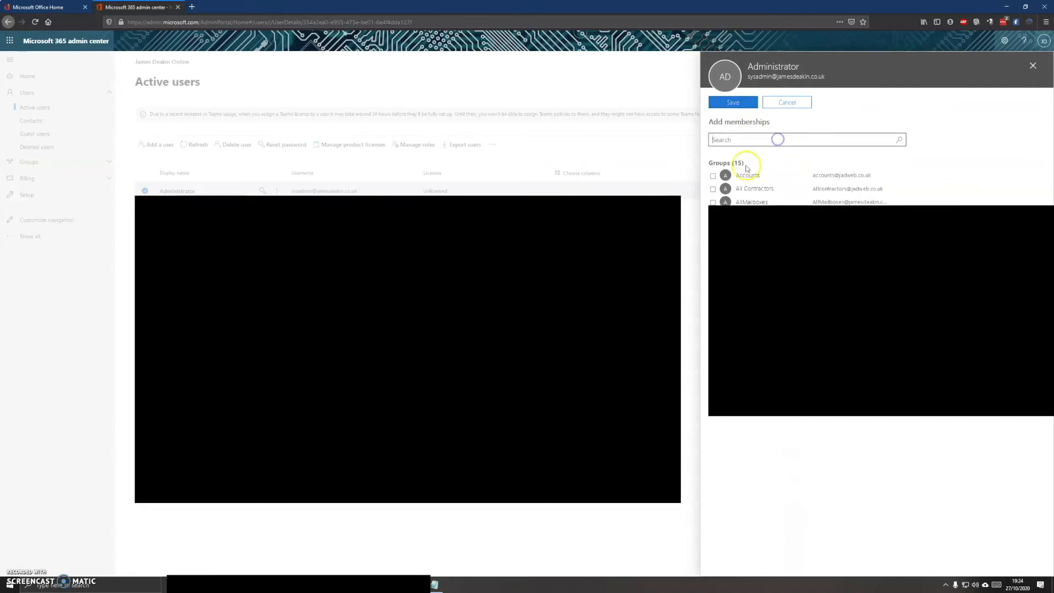
left_click(723, 176)
left_click(749, 104)
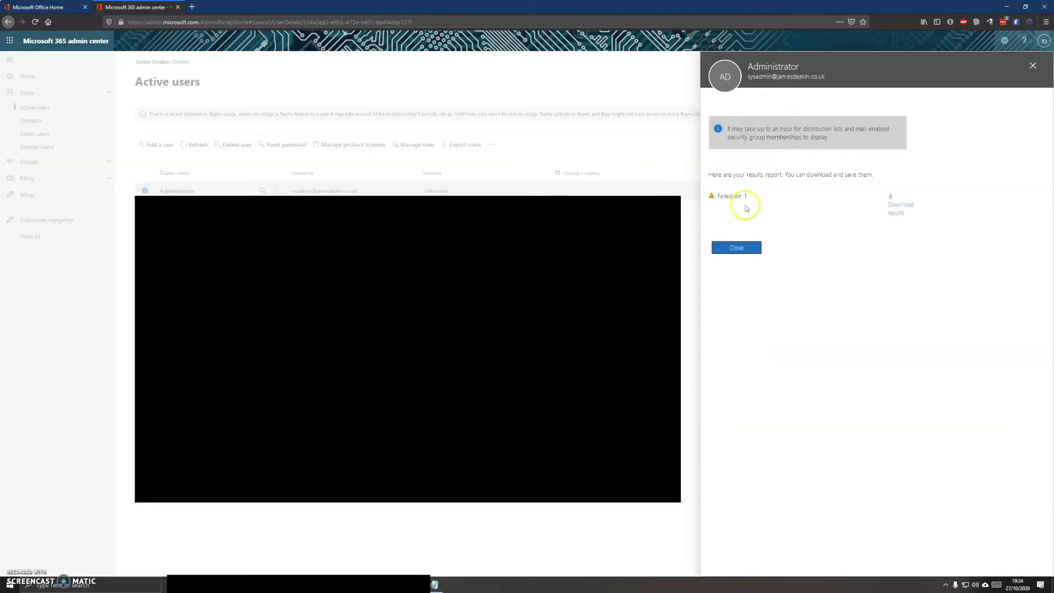
left_click(736, 249)
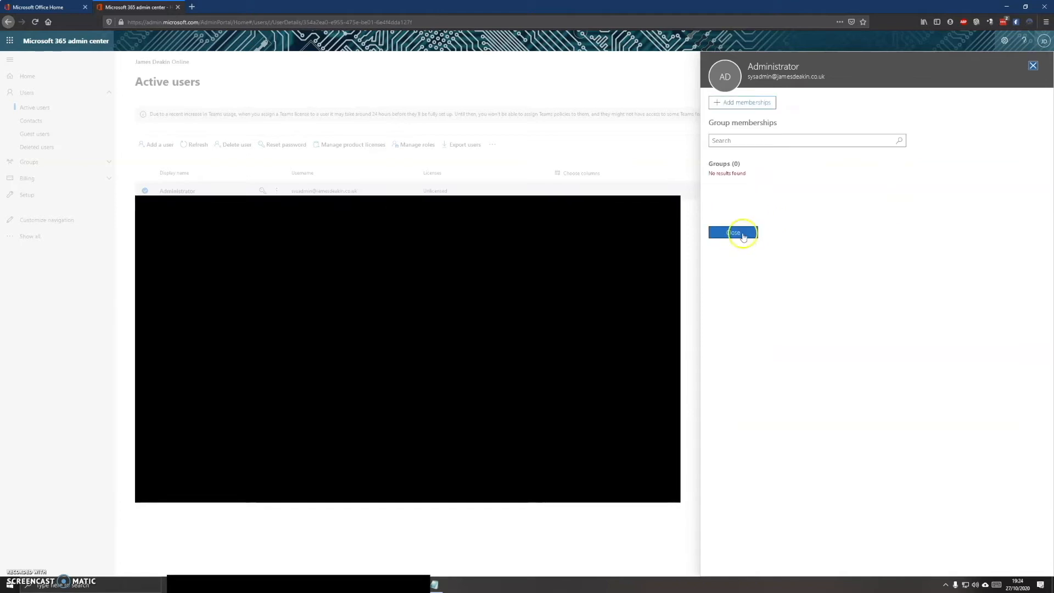
left_click(743, 234)
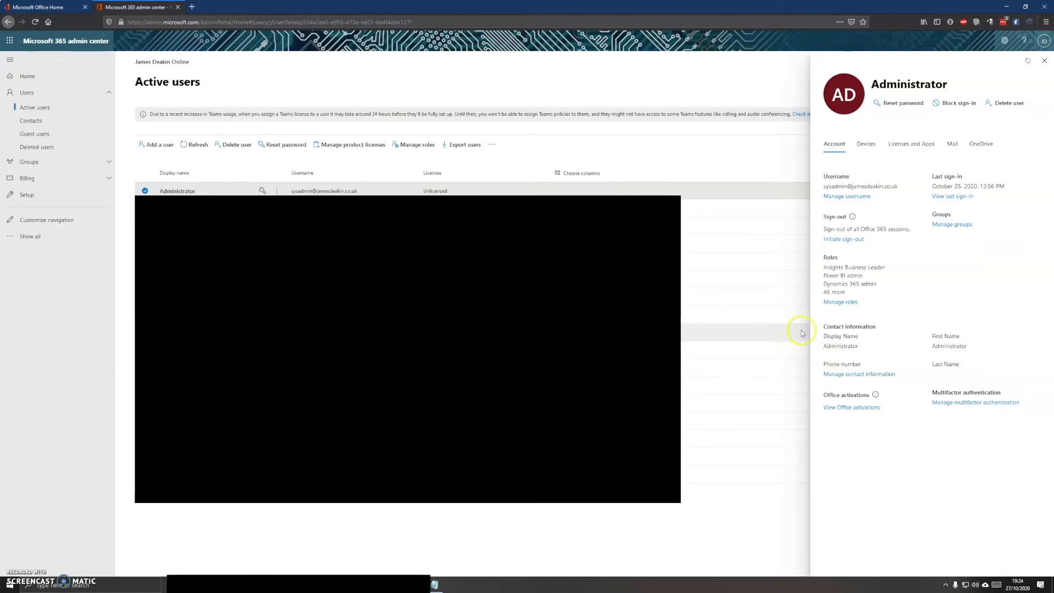
Step: Check the Administrator account's enrolled devices
left_click(869, 148)
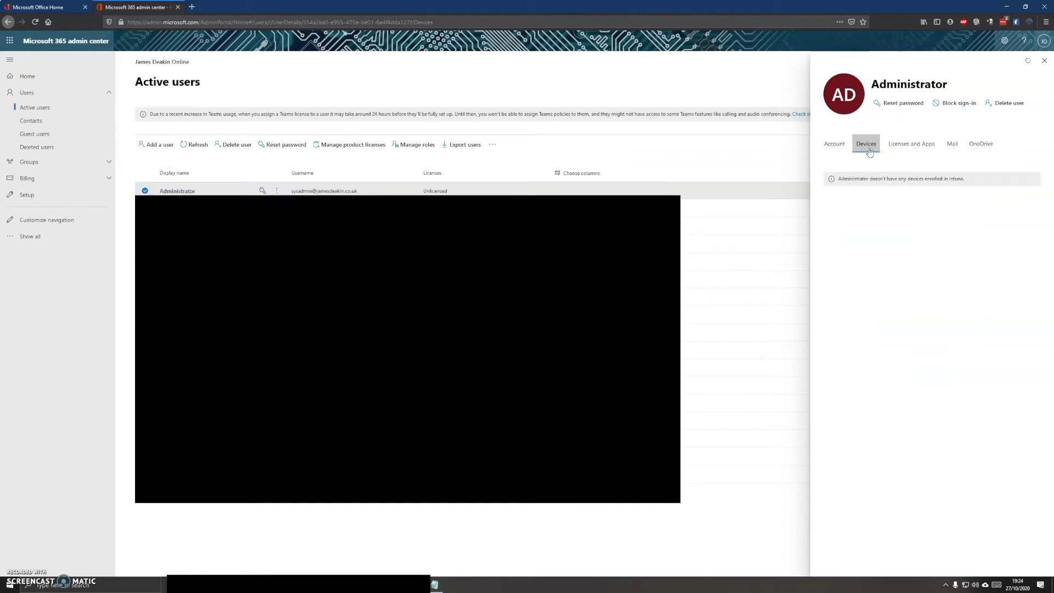
left_click_drag(827, 179, 961, 178)
left_click(960, 179)
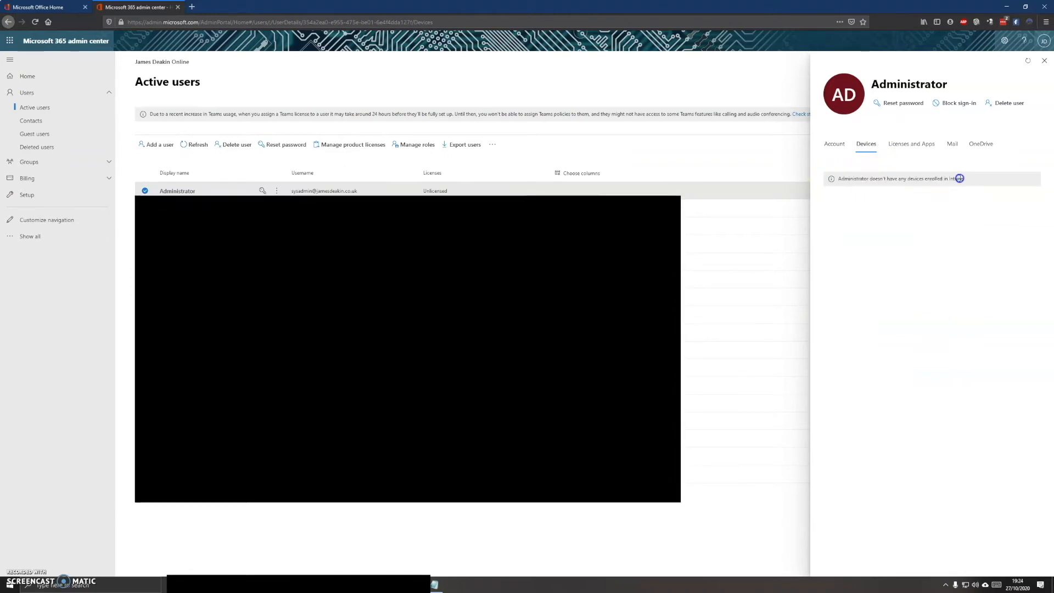
Step: Examine the Administrator account's licenses, mail and OneDrive settings, trying out the Microsoft Power Automate Free license
left_click(912, 145)
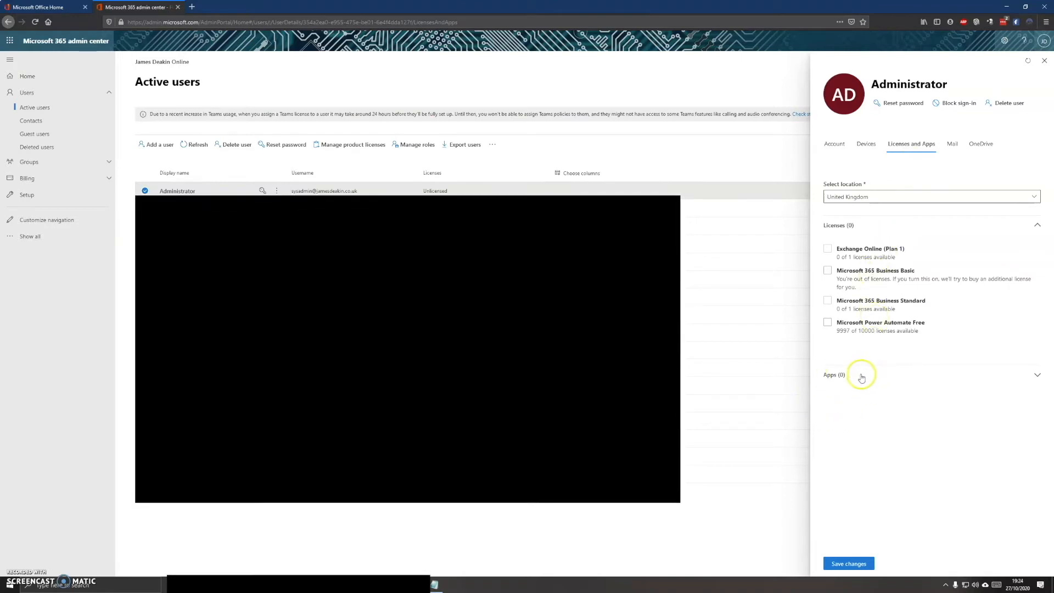
left_click(827, 323)
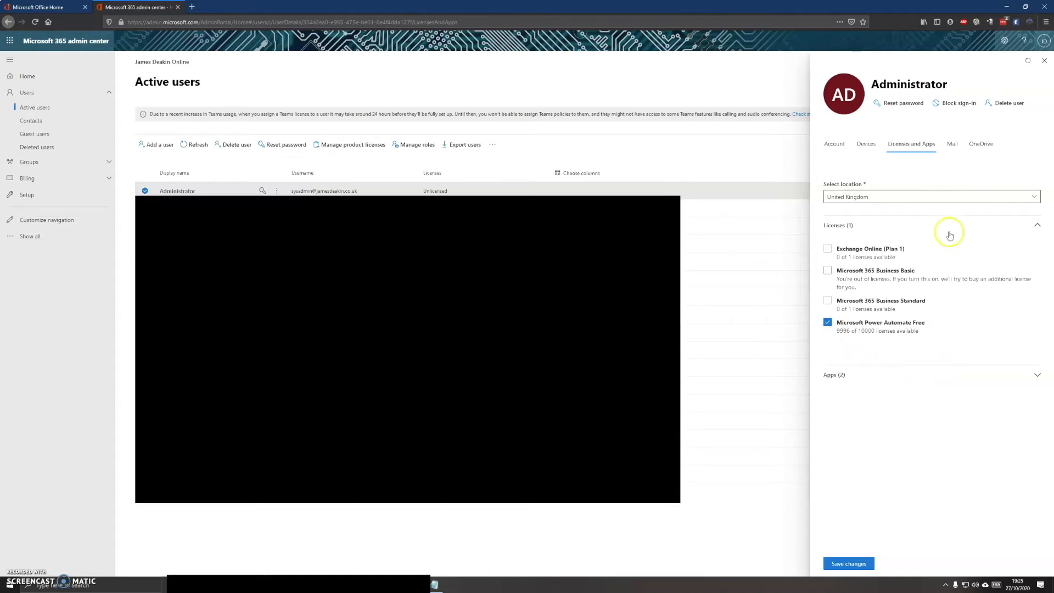
left_click(948, 147)
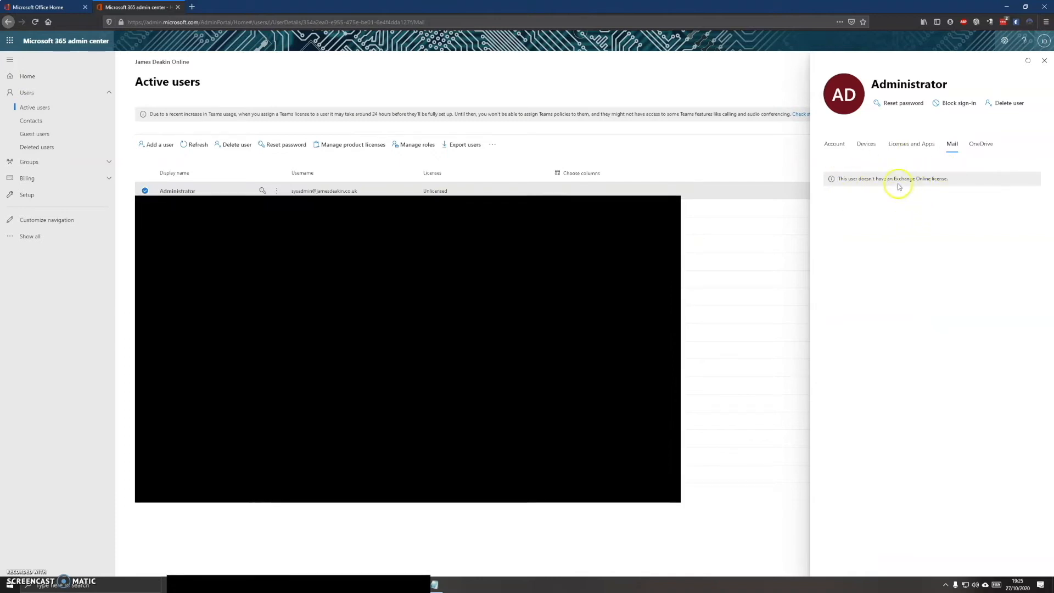
left_click(974, 145)
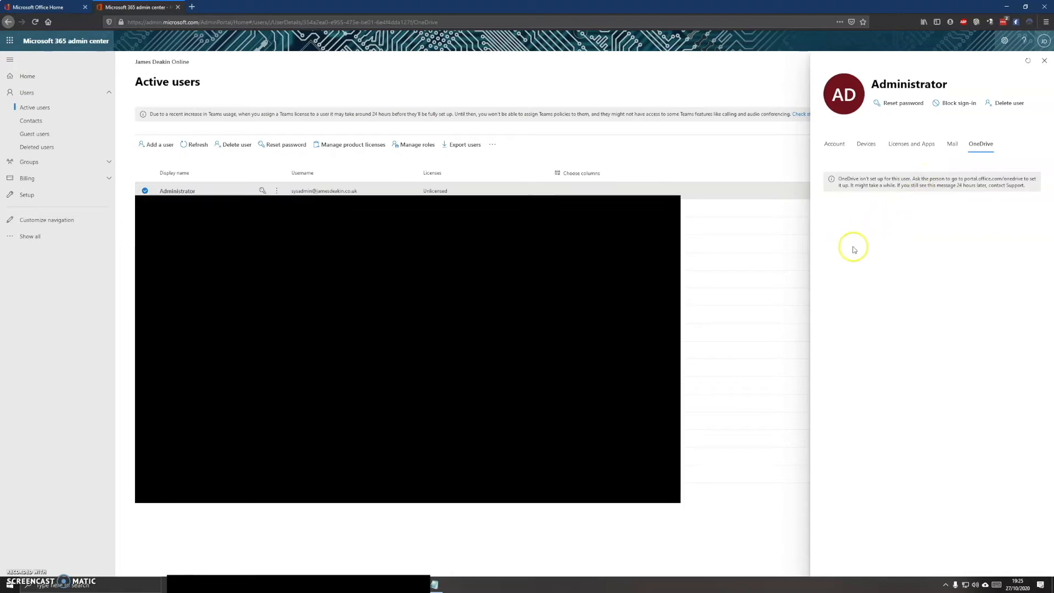
Step: Review the global admin user's email apps and mailbox read and manage permissions, and close the user details
left_click(182, 297)
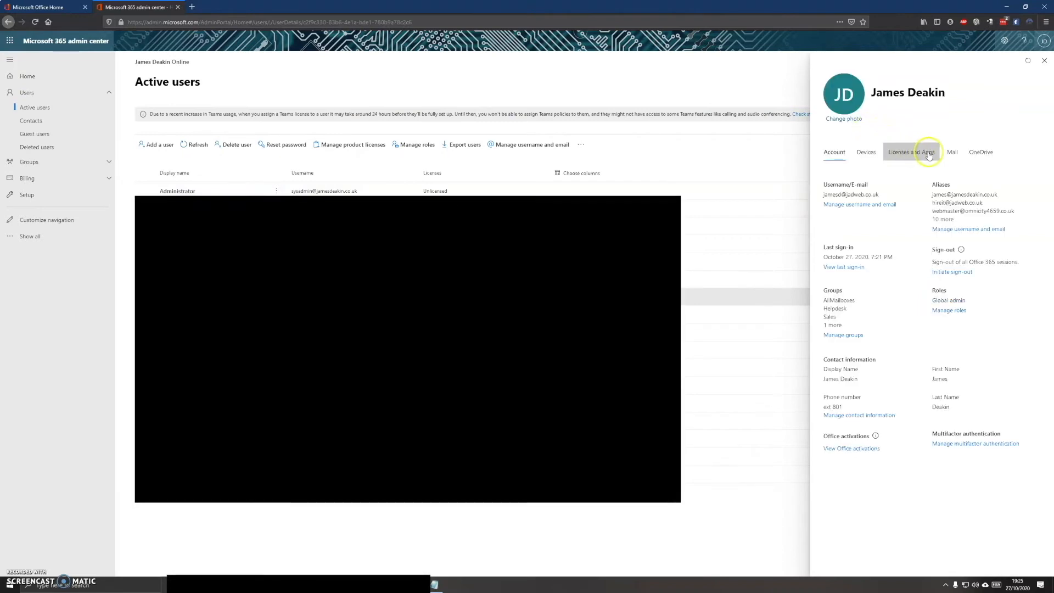
left_click(945, 152)
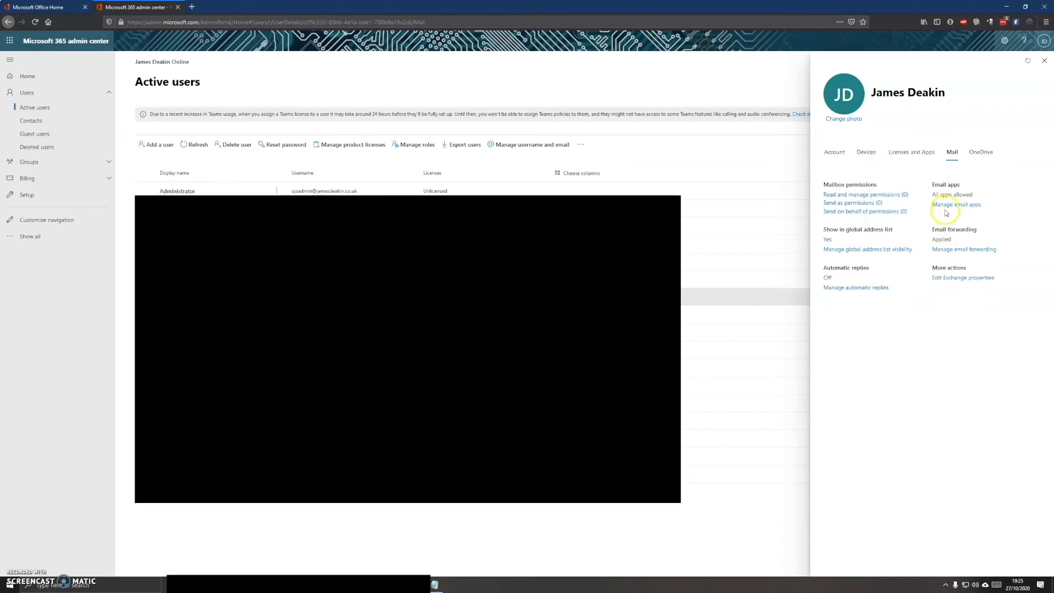
left_click(944, 206)
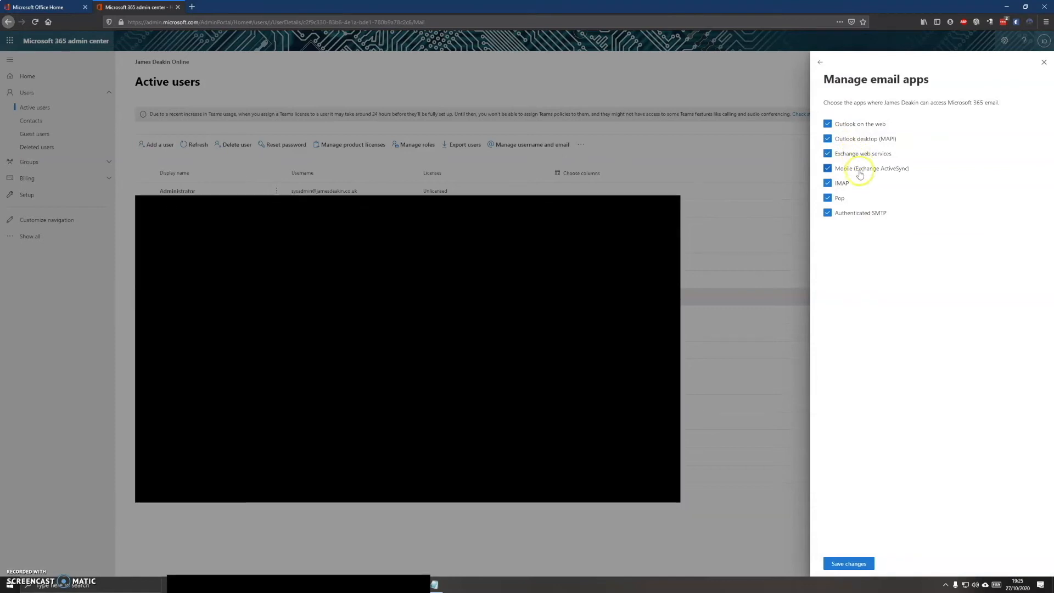
left_click(825, 63)
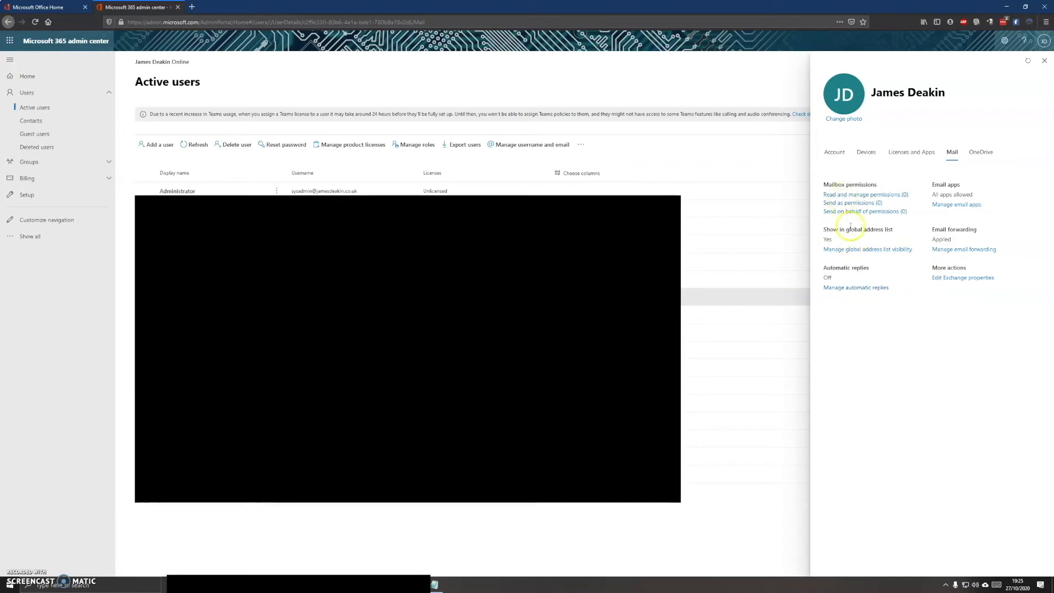
left_click(850, 195)
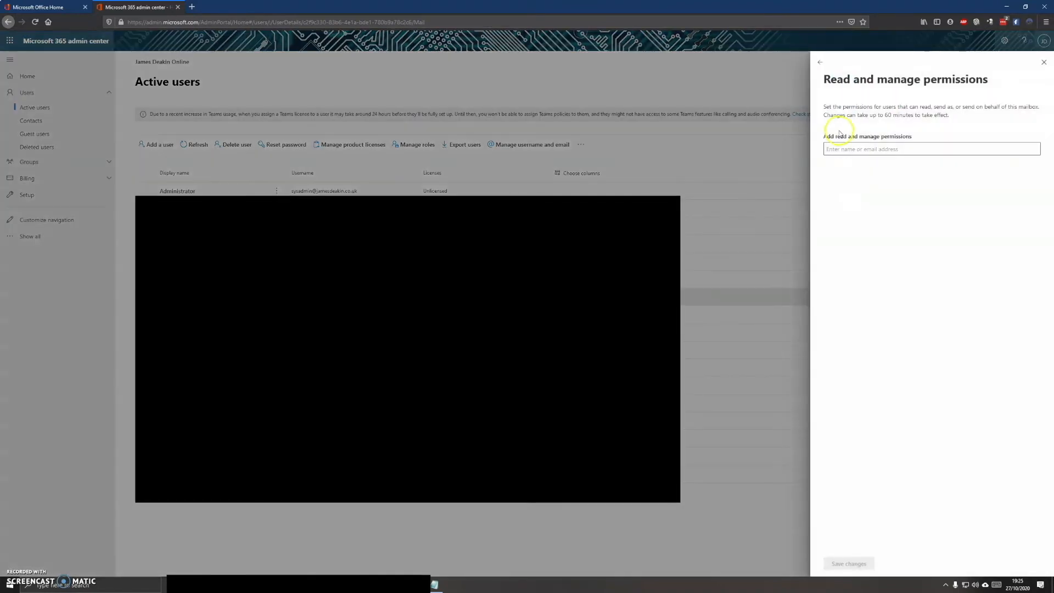
left_click(817, 61)
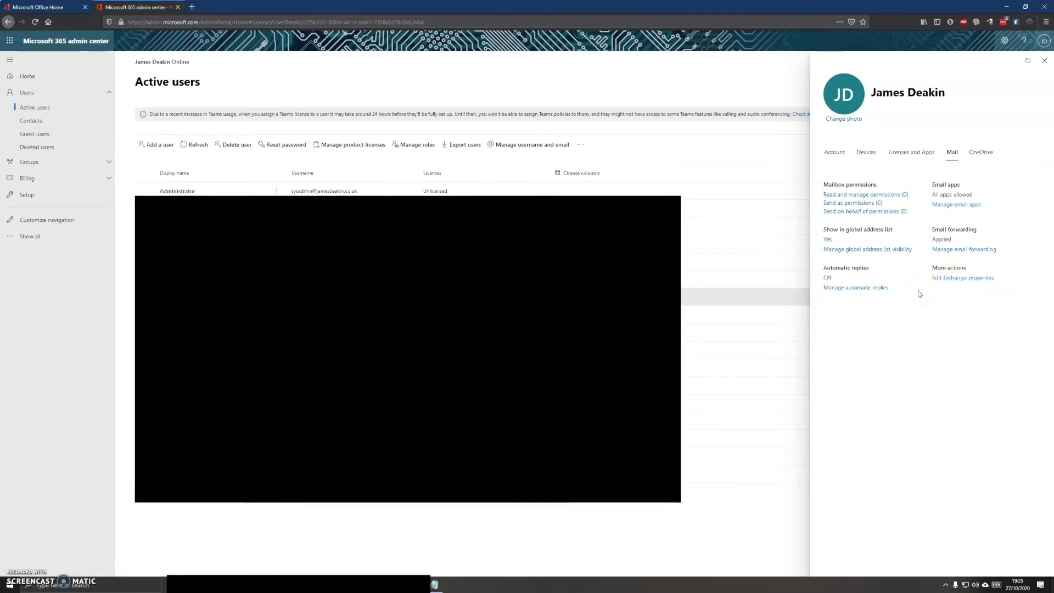
left_click(1045, 61)
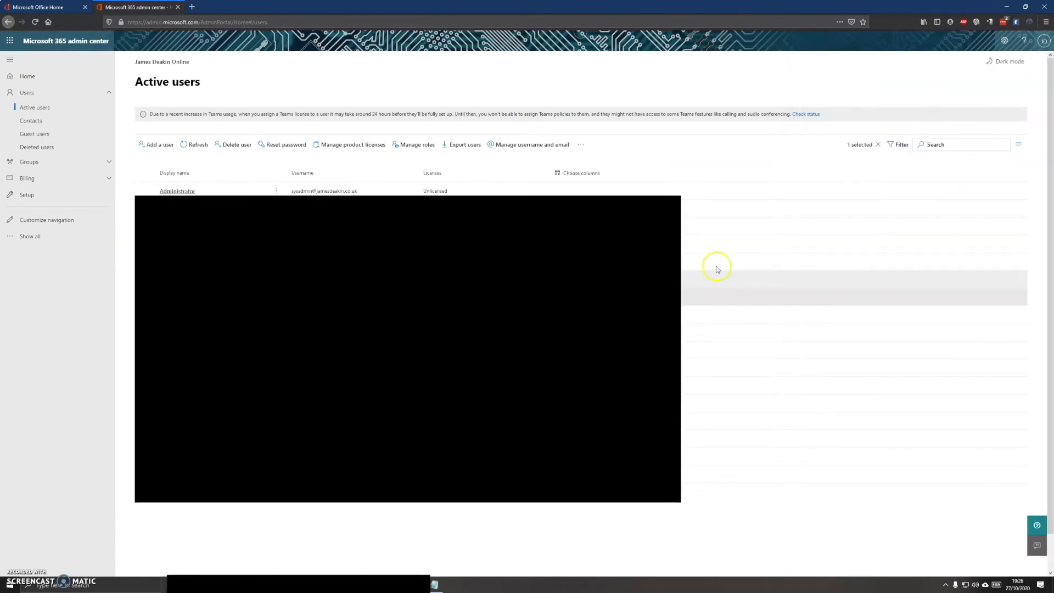
Step: Open the global admin user's mailbox for editing in the Exchange admin center and enlarge the edit window
left_click(77, 238)
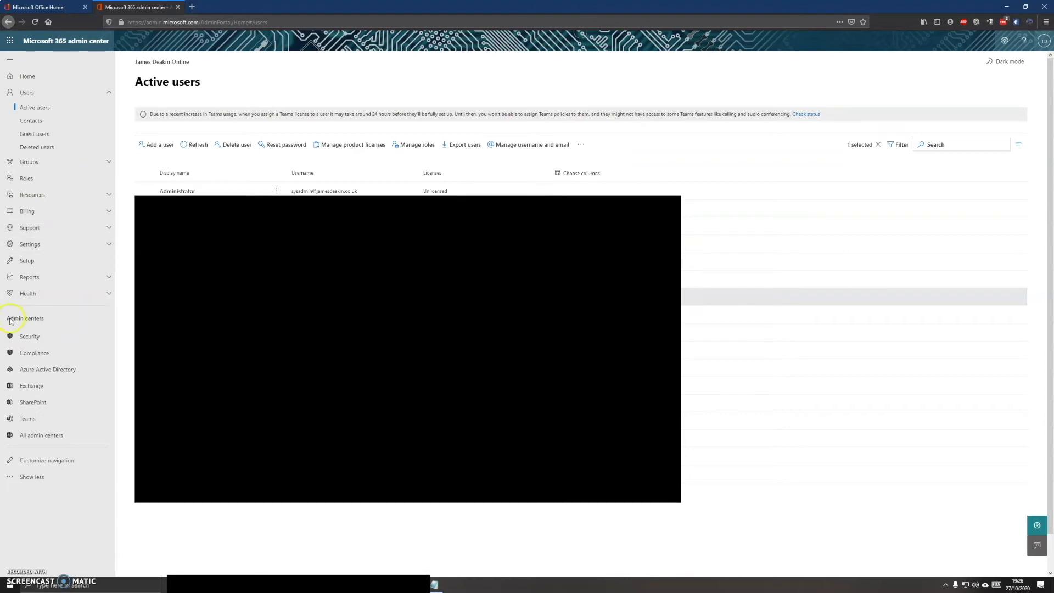
left_click(34, 386)
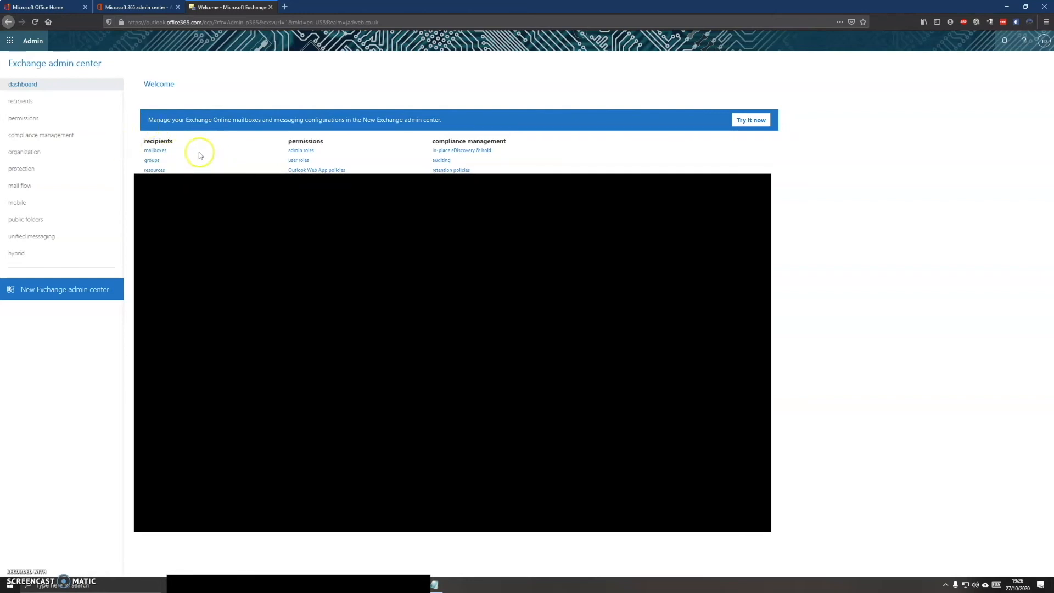
left_click(157, 151)
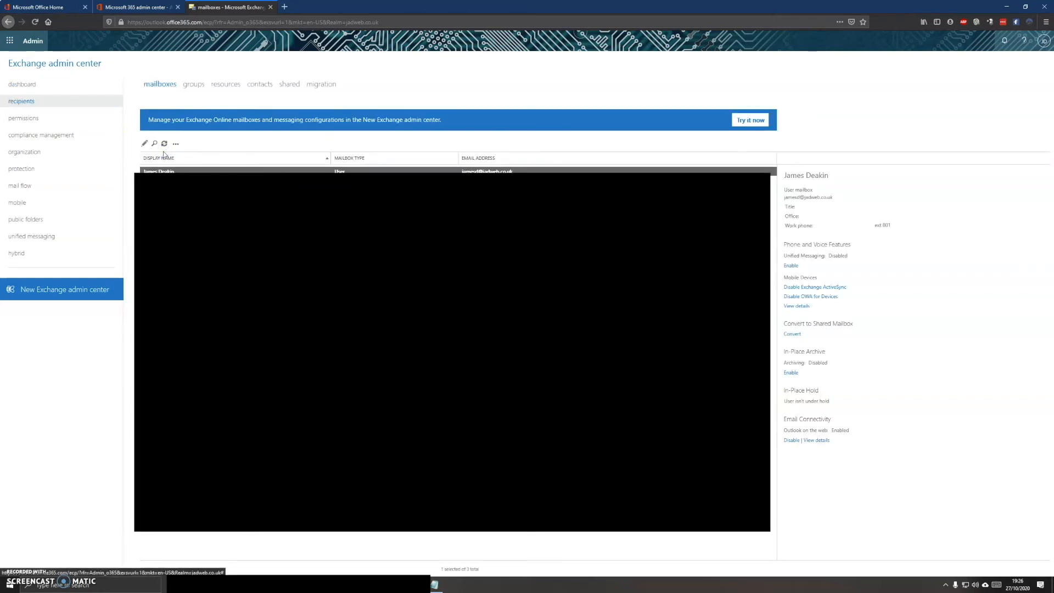
left_click(164, 169)
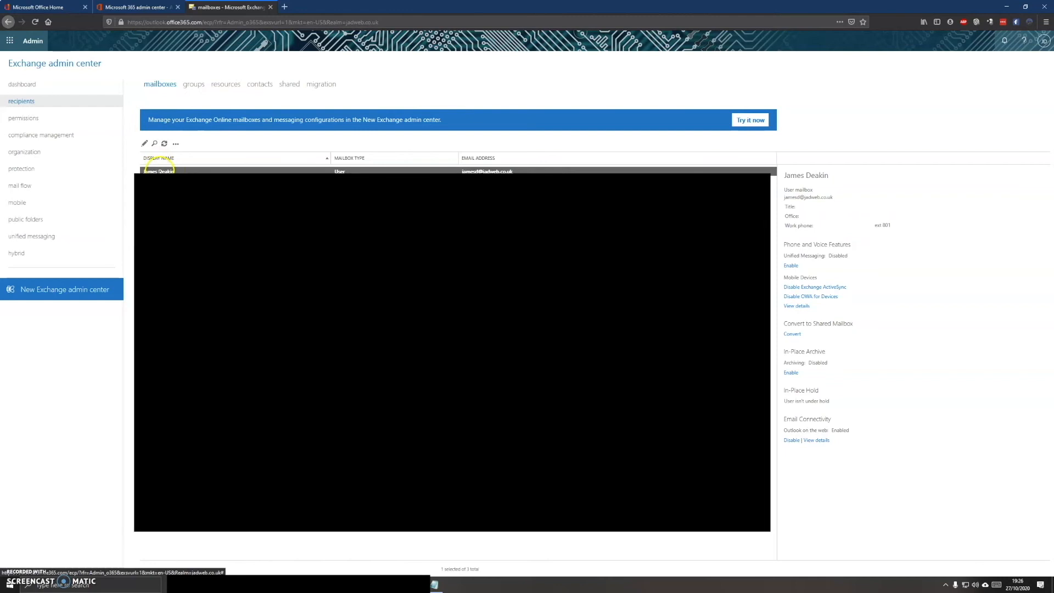
left_click(146, 145)
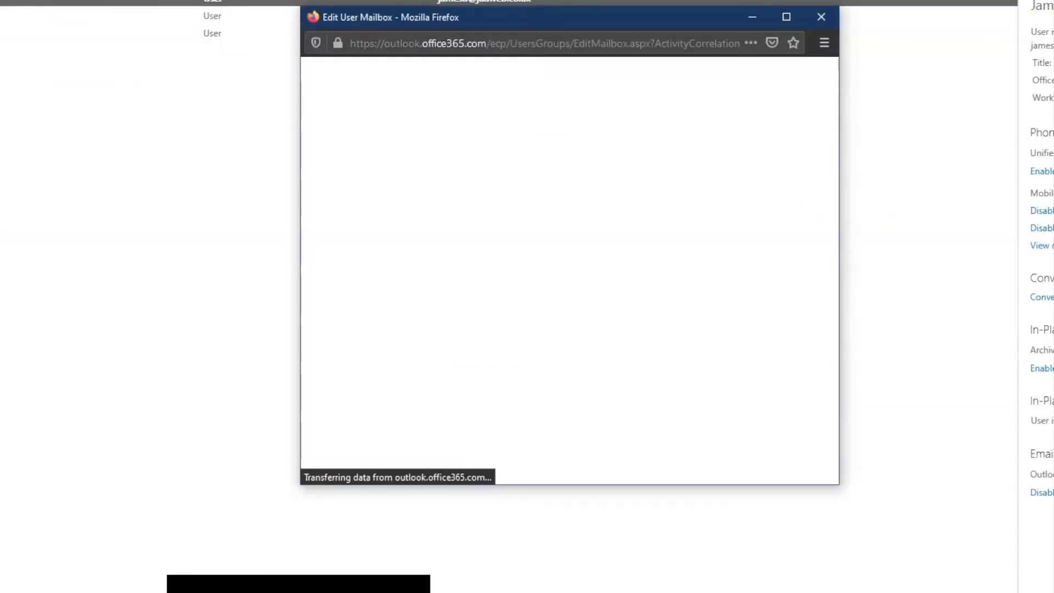
left_click_drag(839, 488, 948, 592)
Step: Examine the mailbox's general name, alias and address list settings, including the custom attributes under the additional options
left_click(474, 145)
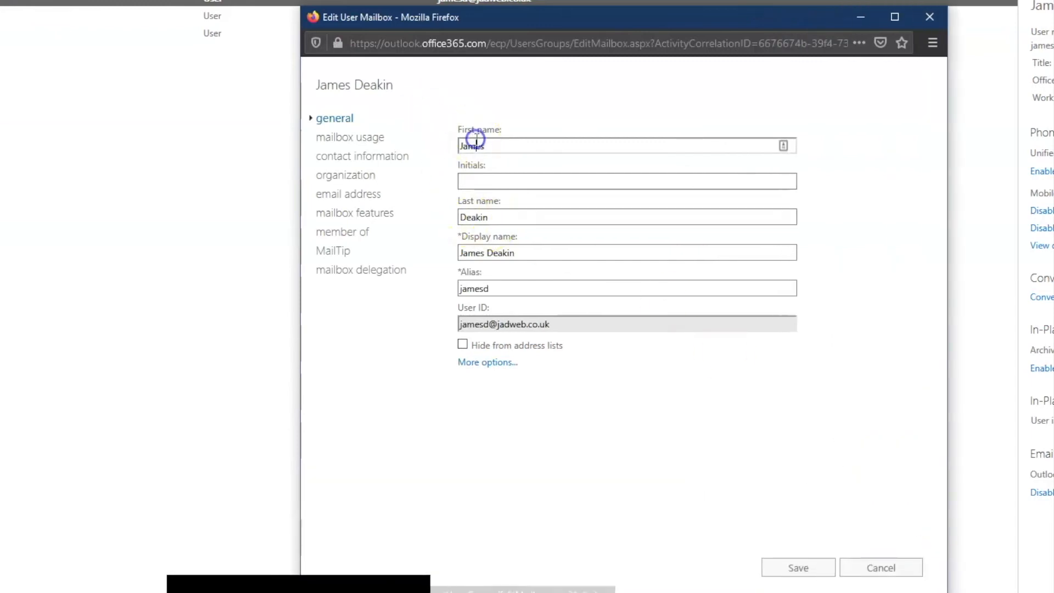
left_click(488, 253)
left_click(487, 289)
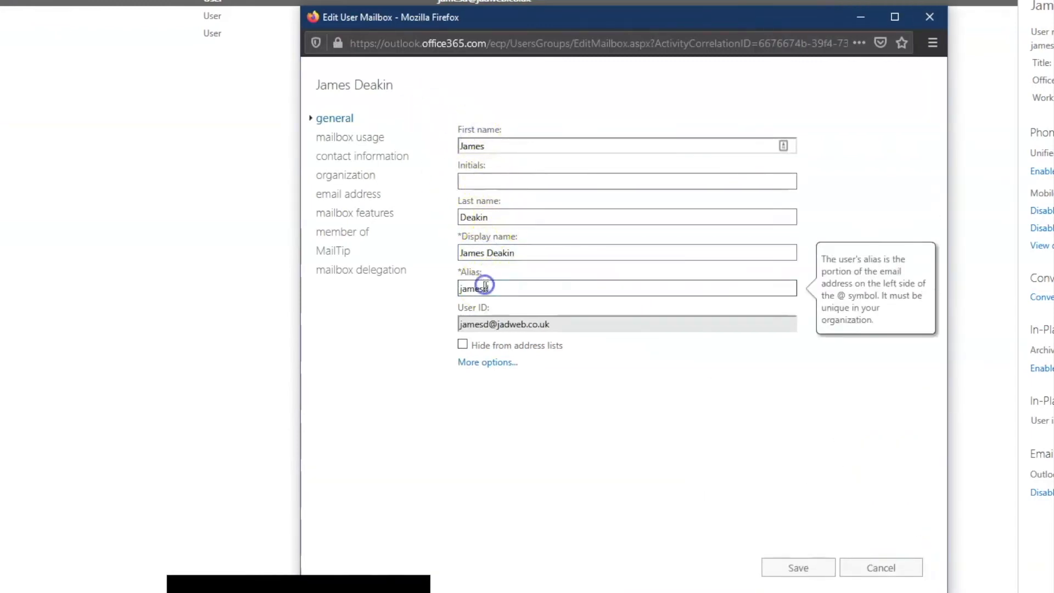
left_click(461, 351)
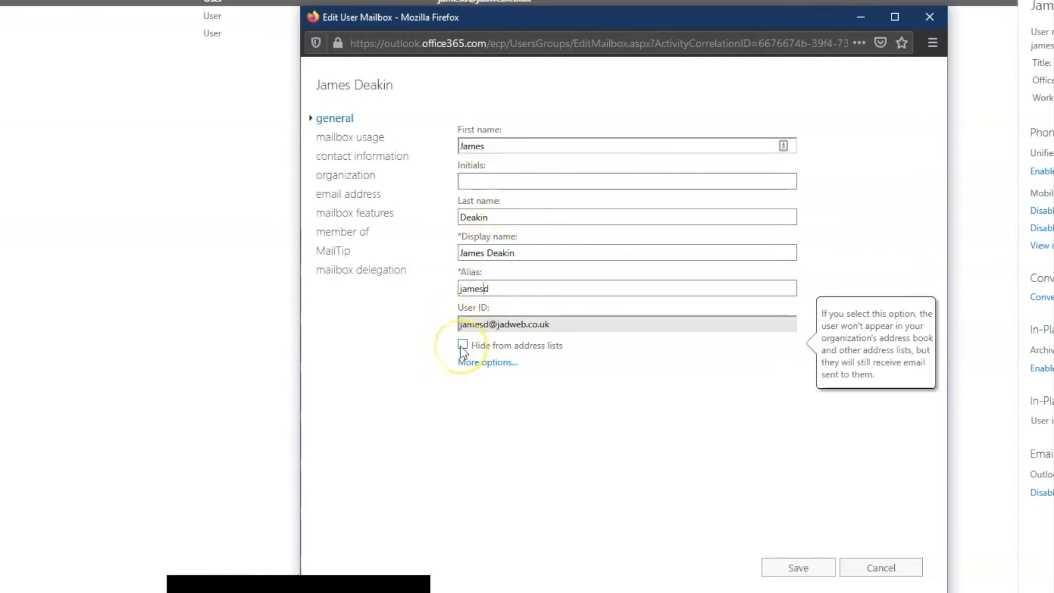
left_click(468, 364)
left_click(490, 436)
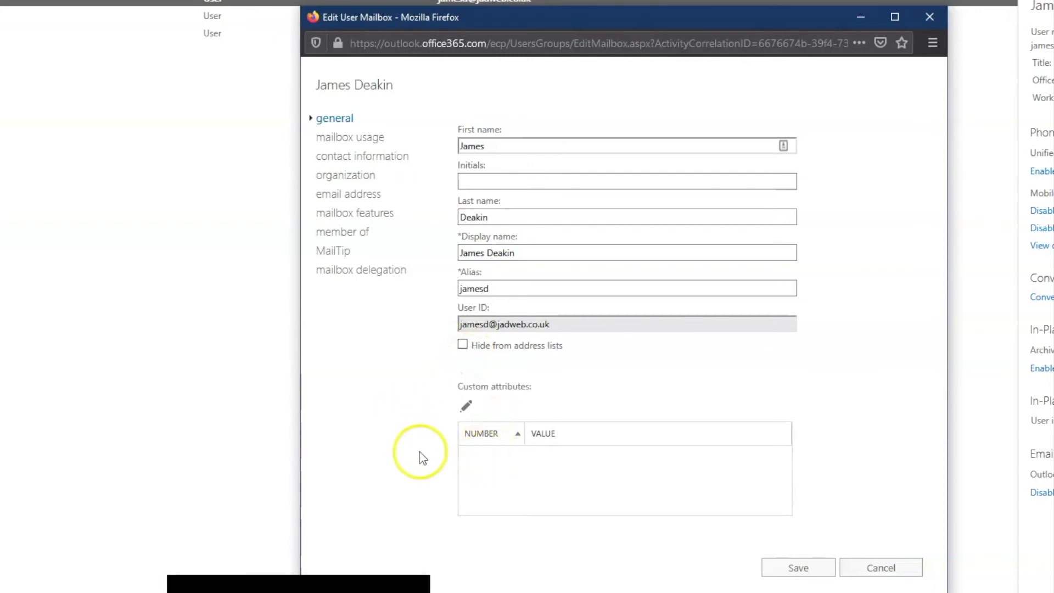
Step: Check the mailbox usage and the contact information fields of the user
left_click(349, 137)
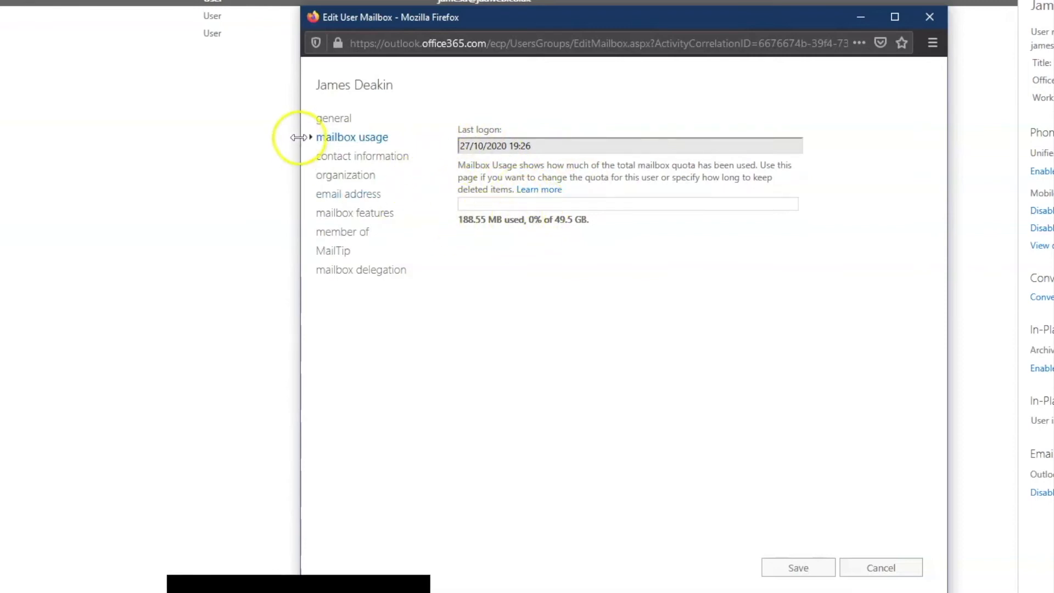
left_click(347, 158)
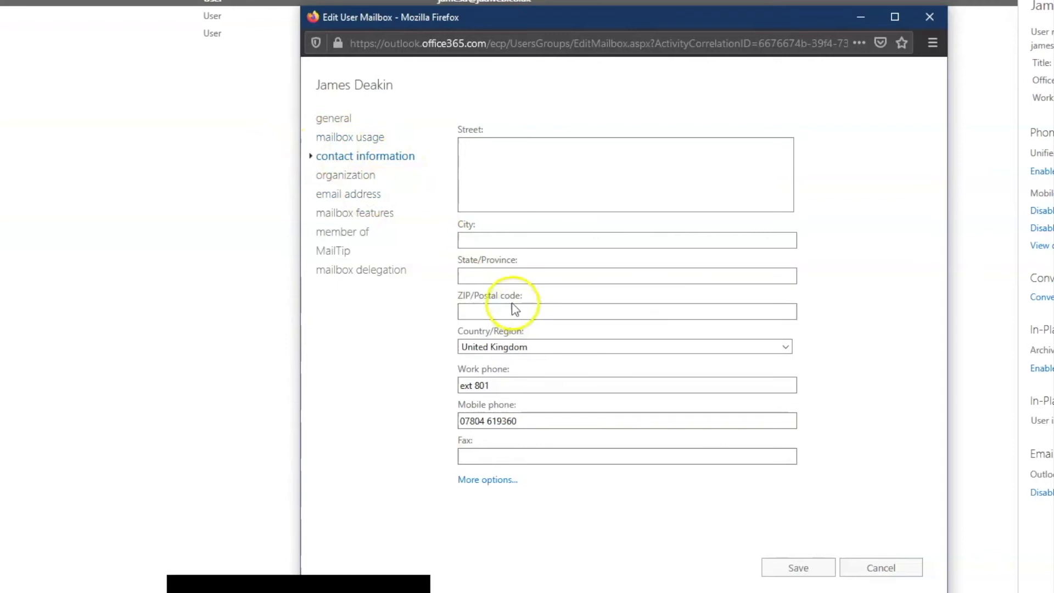
left_click(534, 185)
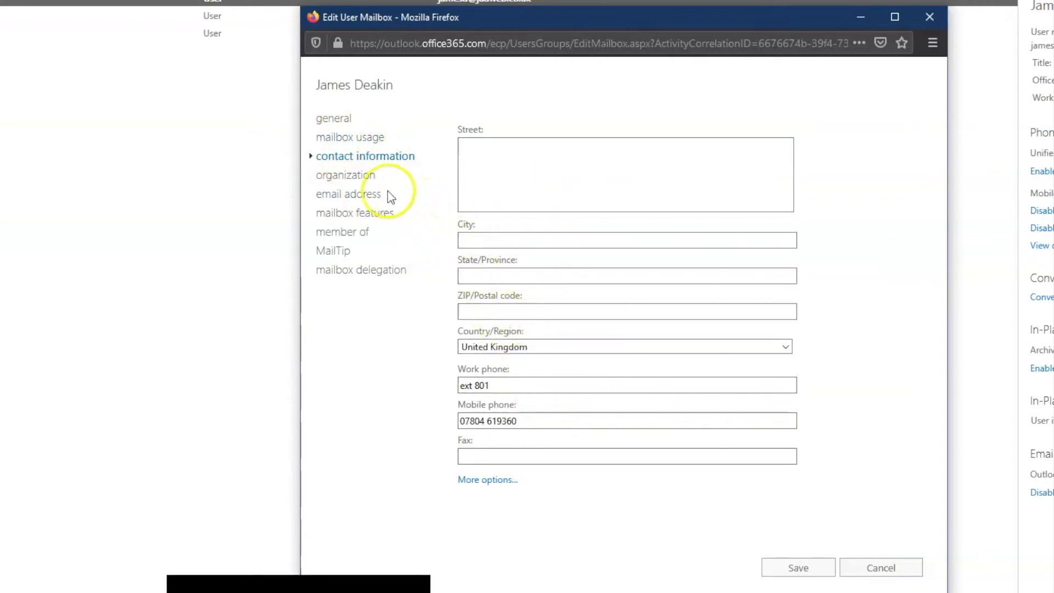
Step: Examine the user's title, department and company fields in the organization details, and the mailbox's email addresses
left_click(368, 176)
left_click(480, 153)
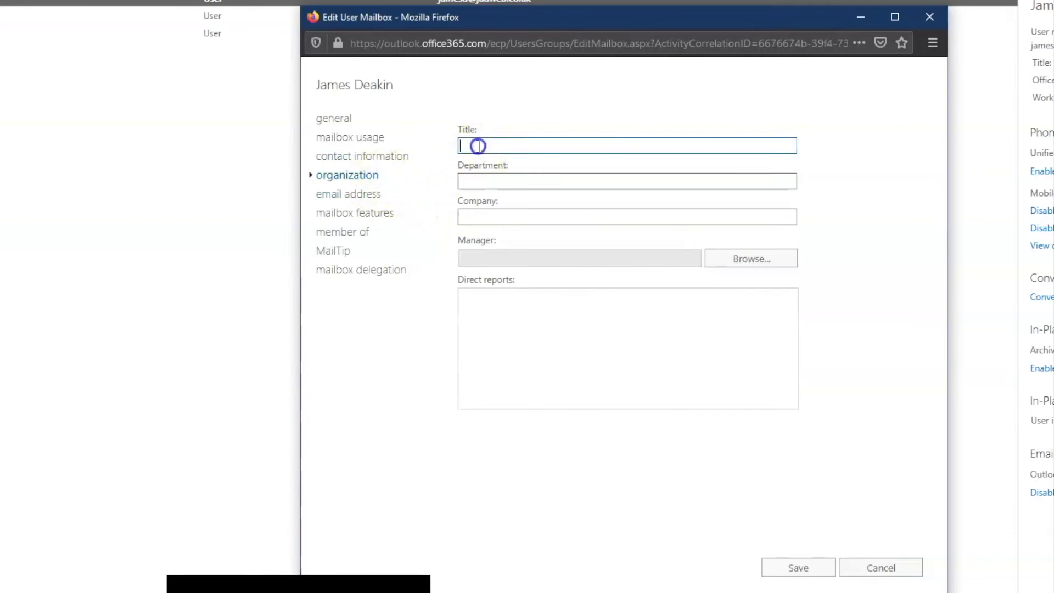
left_click(474, 179)
left_click(470, 217)
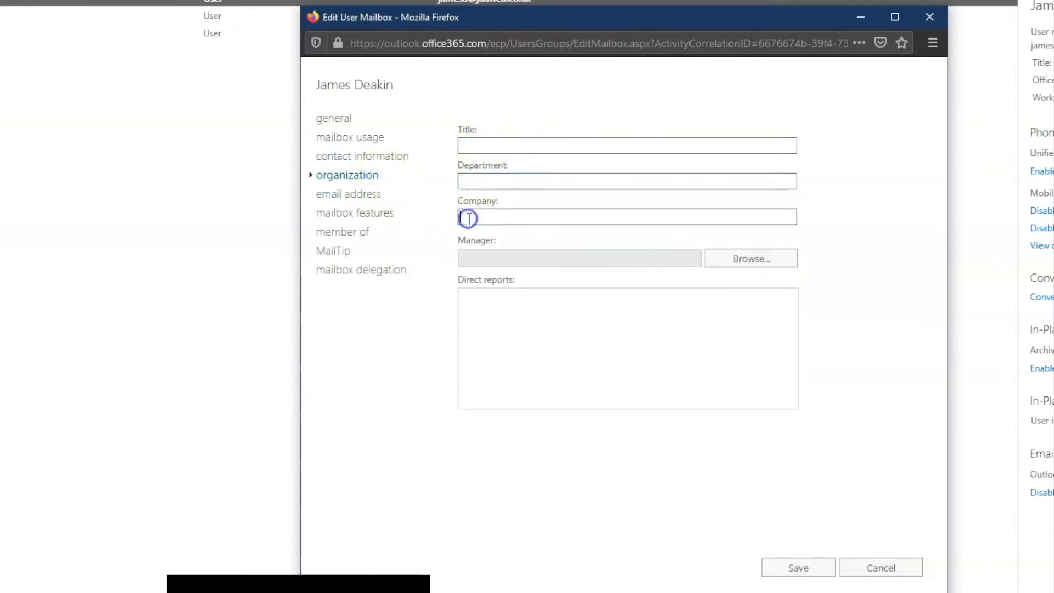
left_click(334, 194)
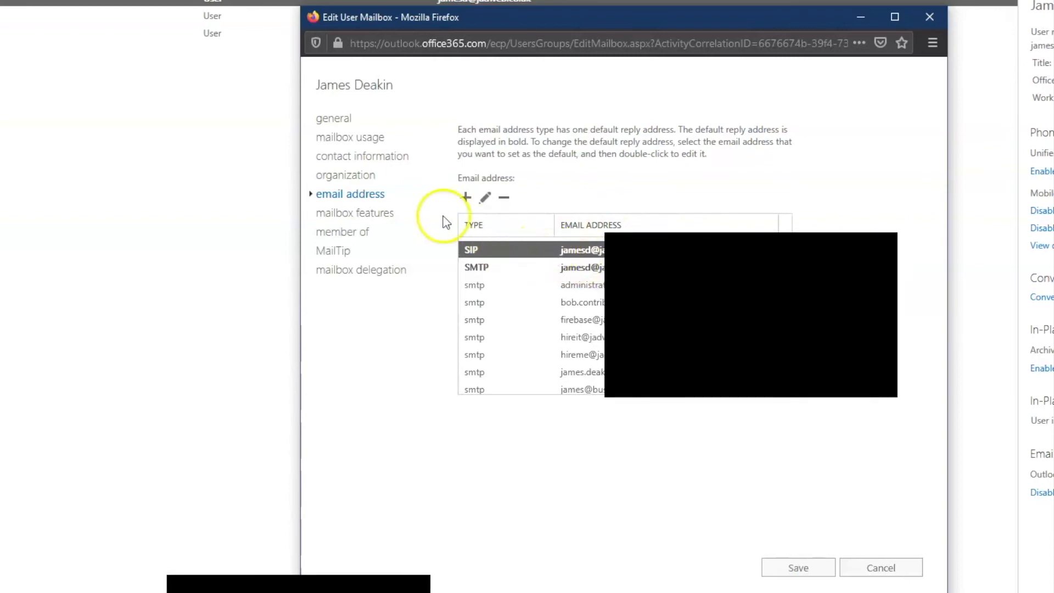
Step: Review the mailbox features, including the retention policy choices, email connectivity and mail flow sections
left_click(391, 213)
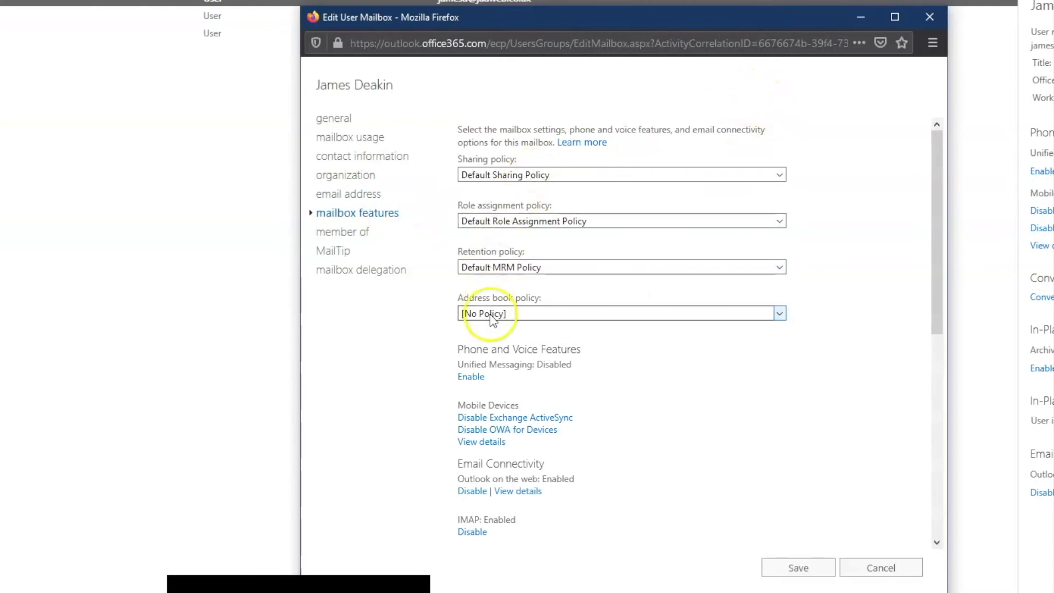
left_click(568, 267)
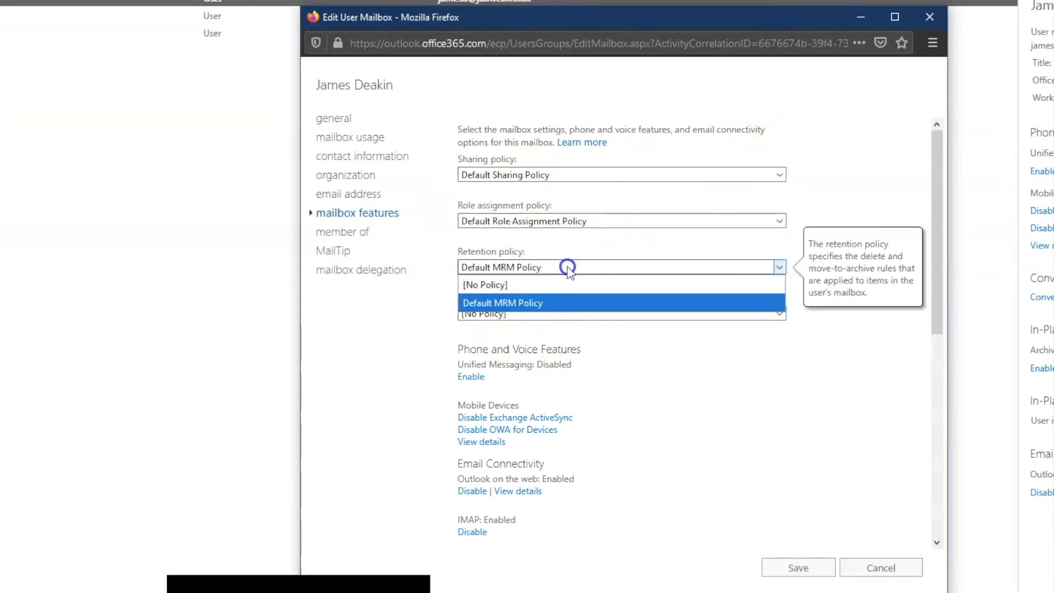
left_click(516, 273)
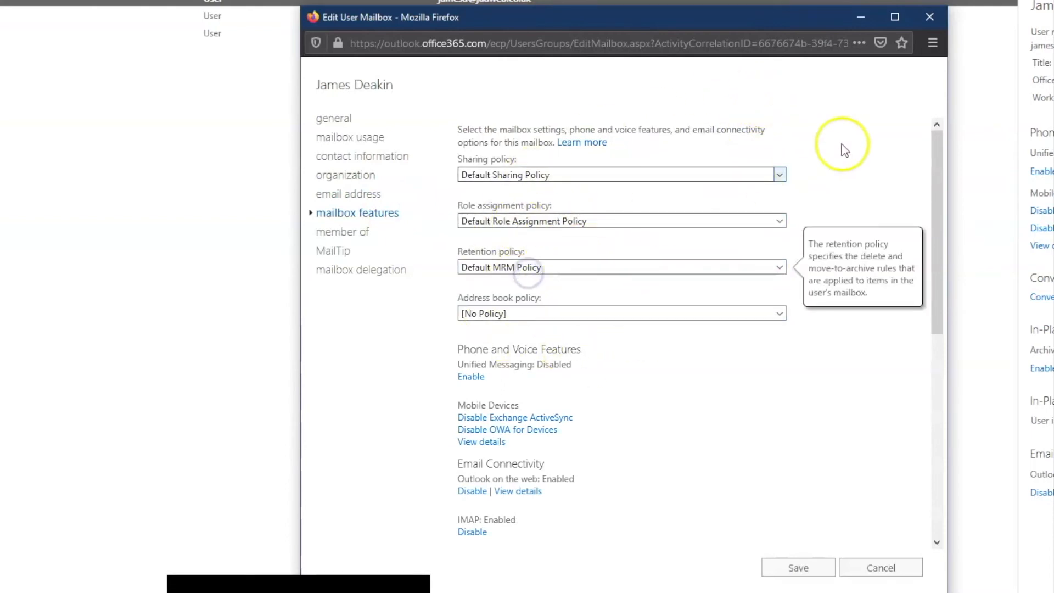
left_click_drag(932, 144, 932, 227)
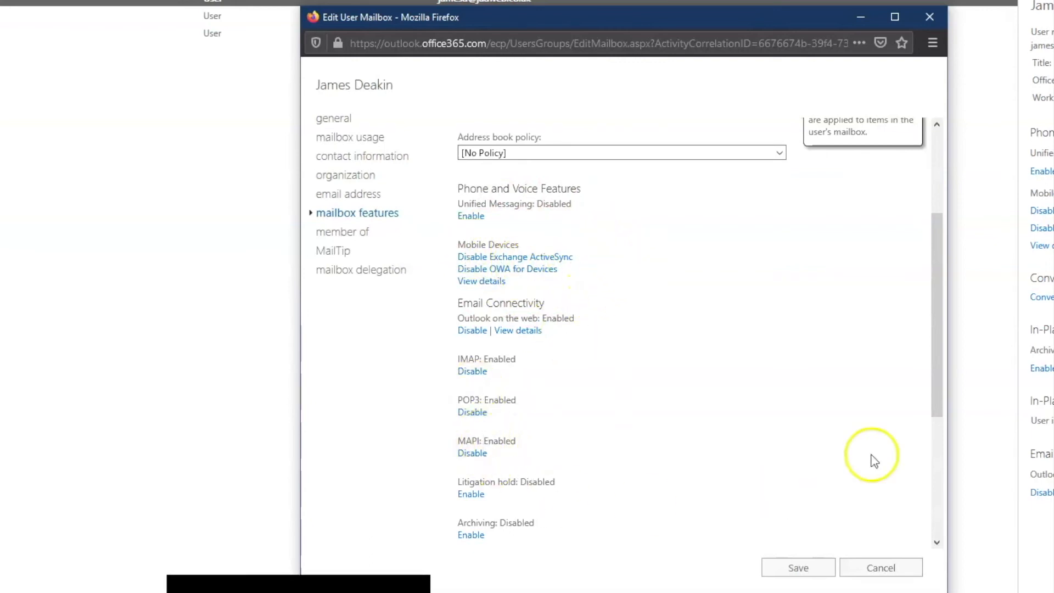
left_click_drag(934, 365, 917, 424)
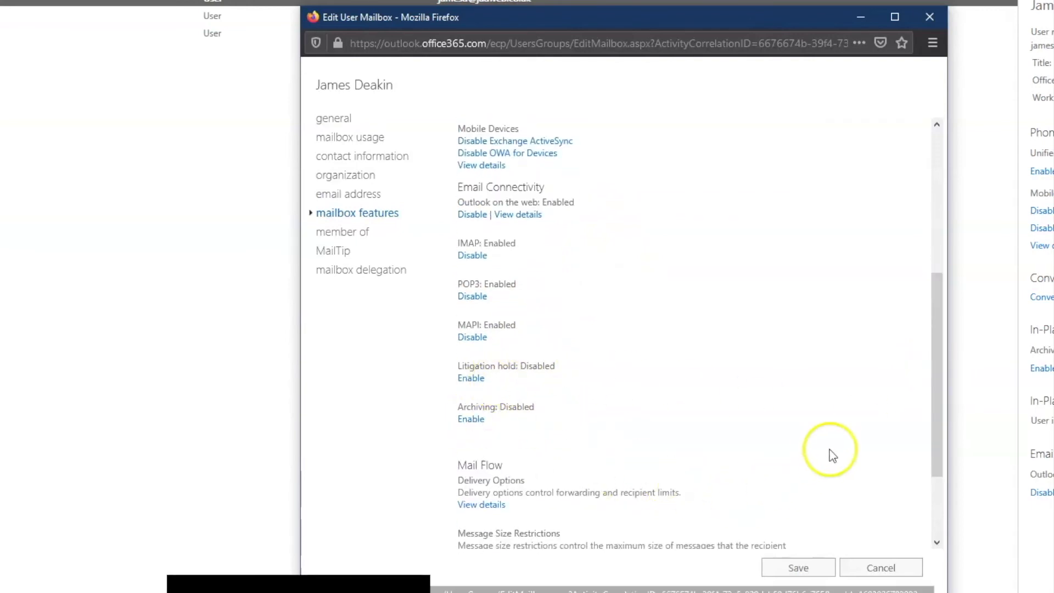
left_click_drag(933, 395, 923, 460)
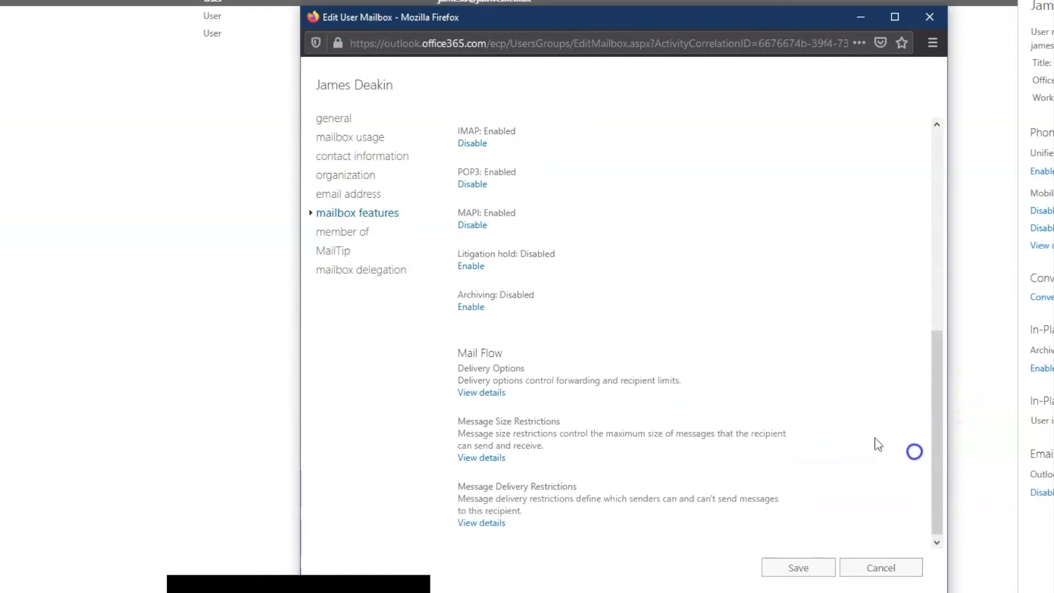
Step: Inspect the mailbox's delivery options and message size restrictions, leaving each without saving
left_click(491, 393)
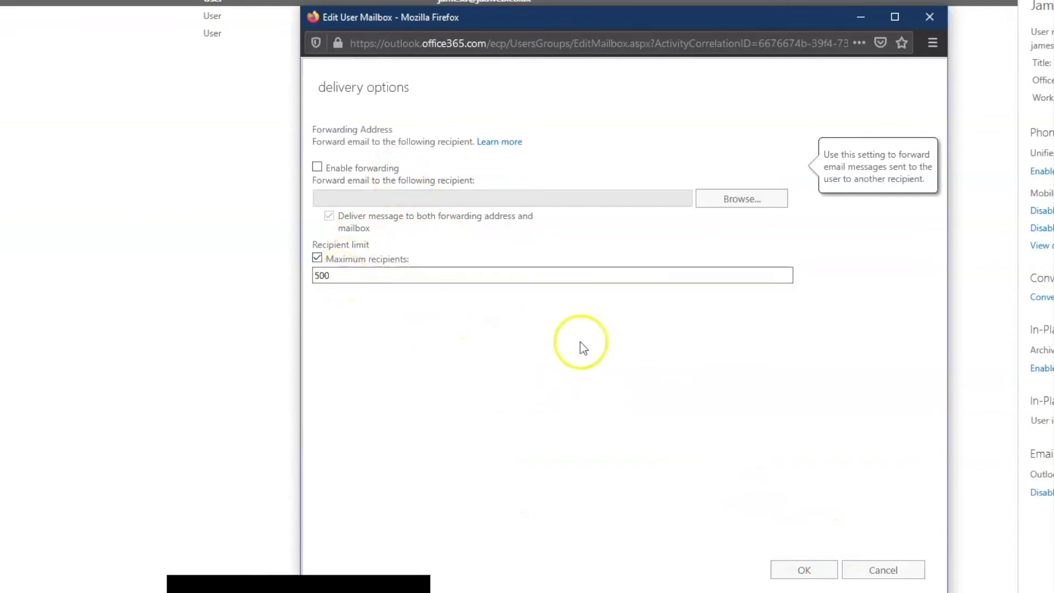
left_click(879, 569)
left_click(486, 458)
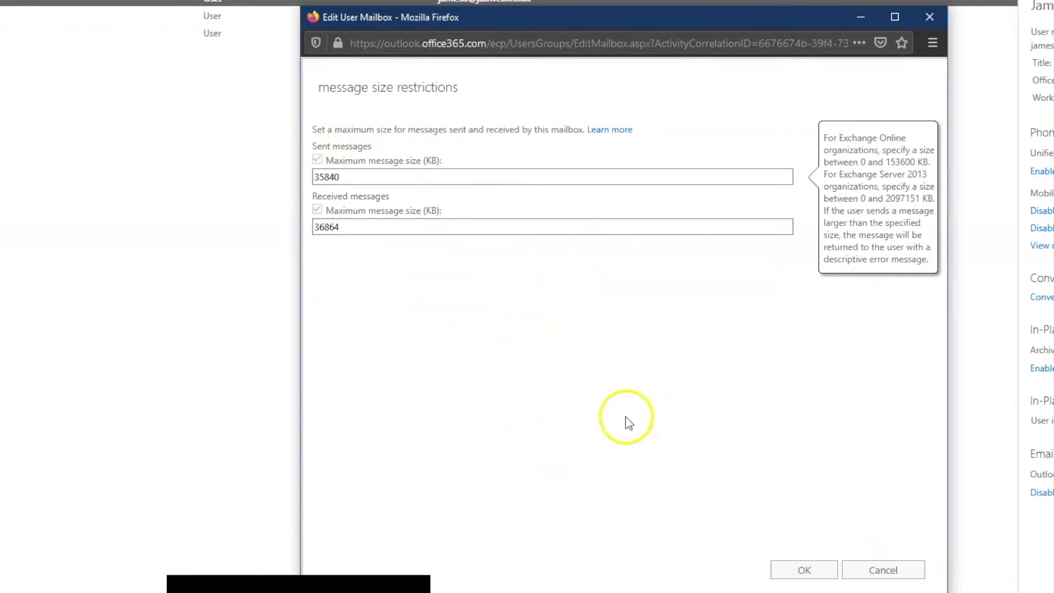
left_click(879, 569)
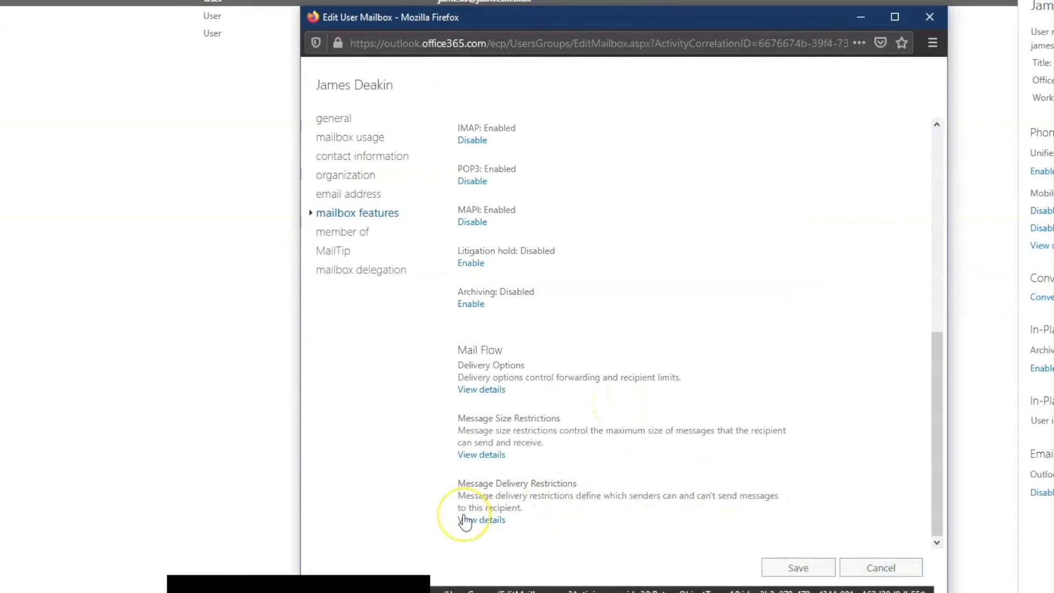
Step: Inspect the mailbox's message delivery restrictions without saving, and check the distribution groups that include the user
left_click(465, 520)
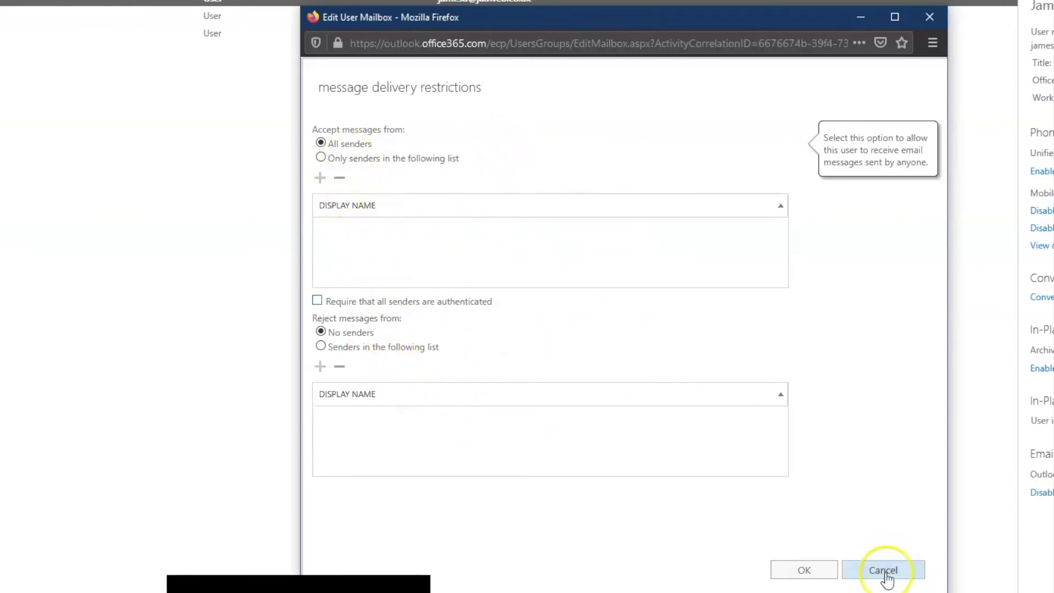
left_click(854, 572)
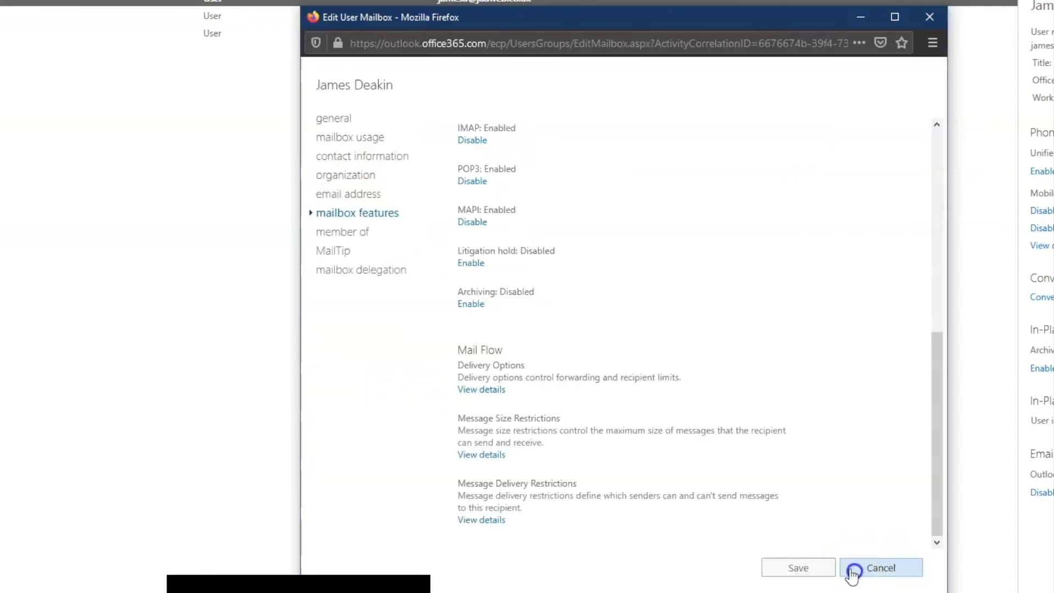
left_click(364, 233)
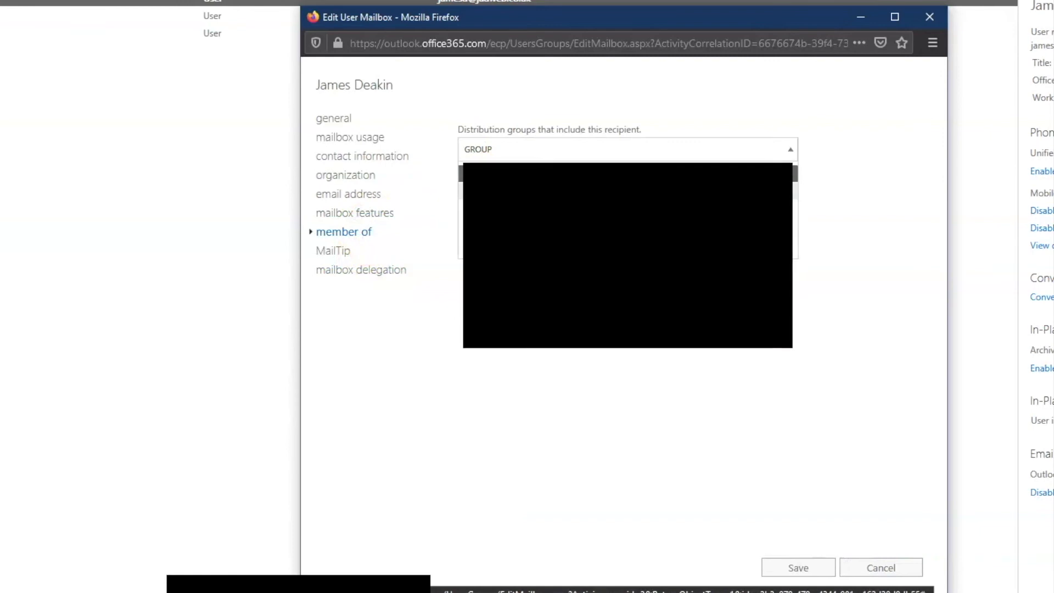
Step: Review the MailTip setting and the Send As, Send on Behalf and Full Access delegation, leaving the mailbox properties without saving
left_click(340, 250)
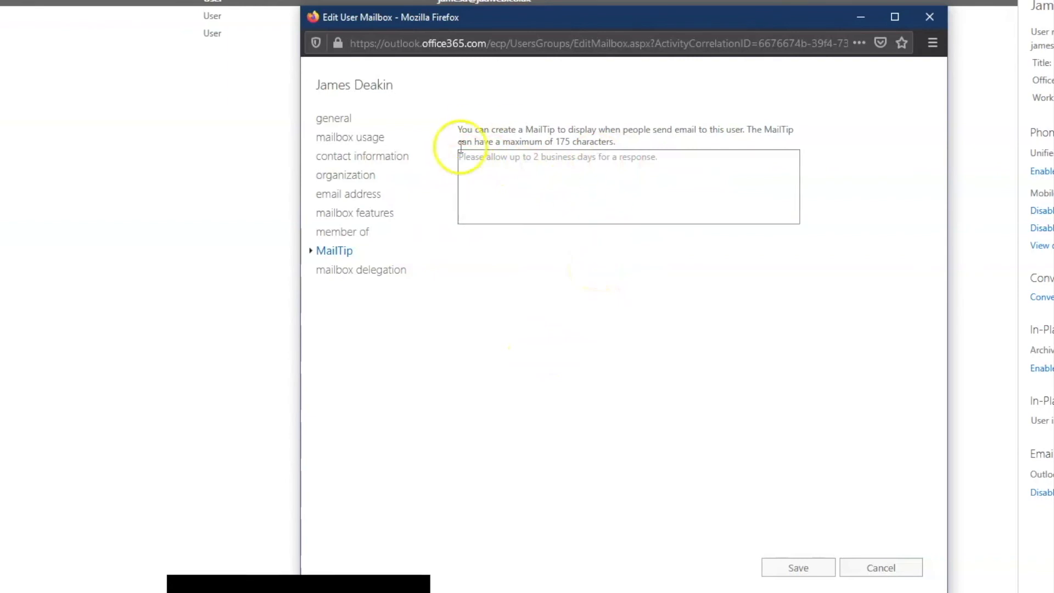
left_click(377, 272)
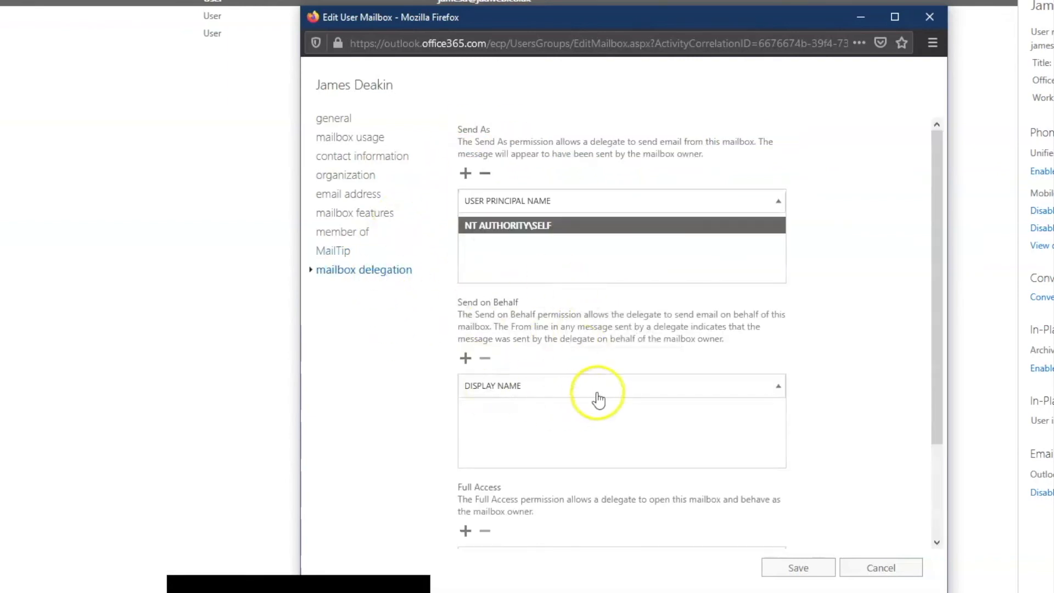
scroll(599, 400, "down", 2)
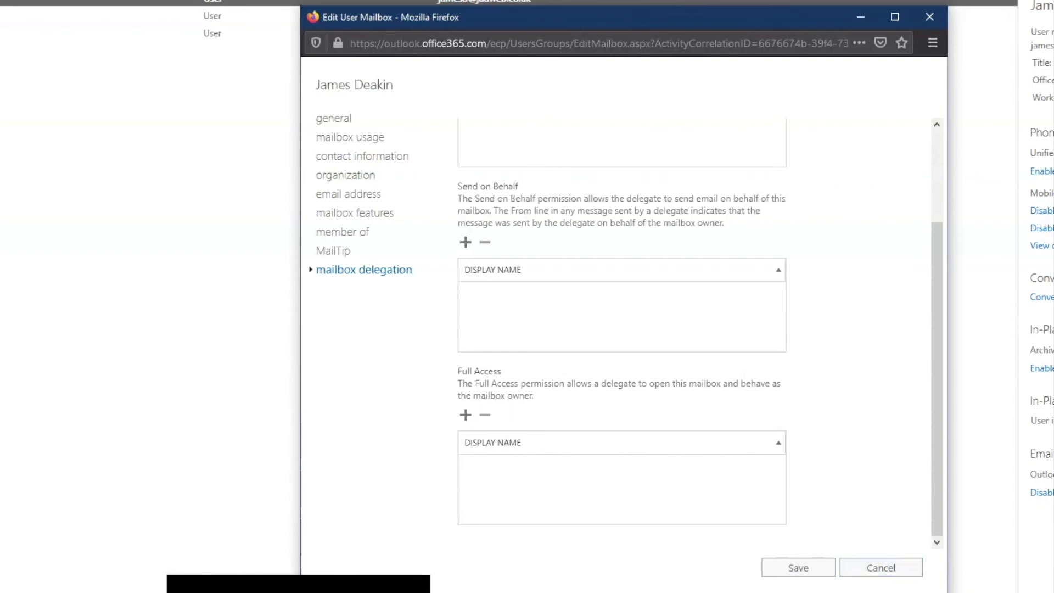
left_click(860, 571)
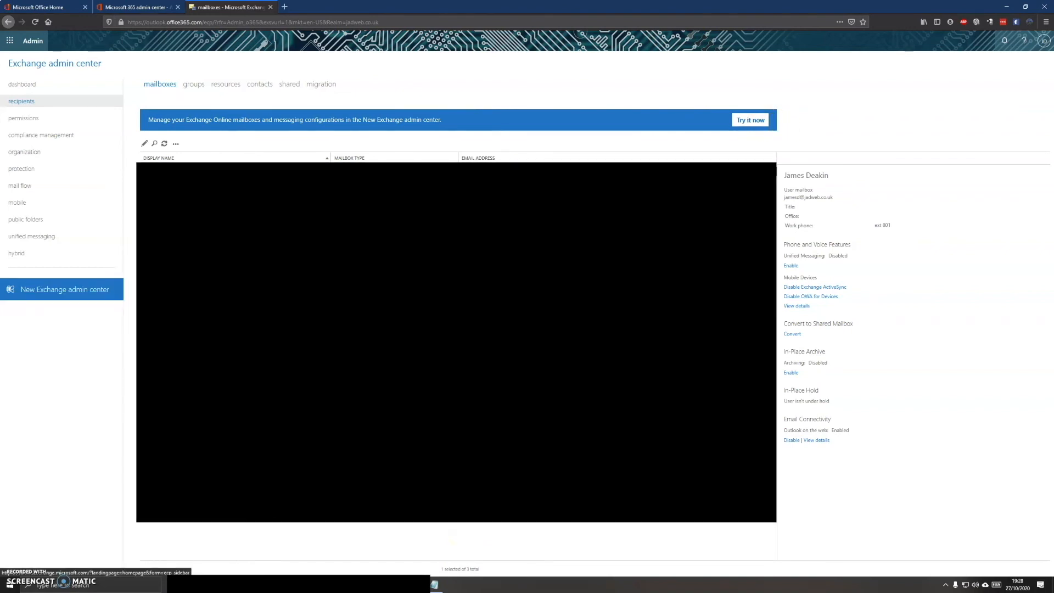
Step: Switch to the new Exchange admin center and examine the same user's mailbox and account details, including the organization fields, without making changes
left_click(753, 120)
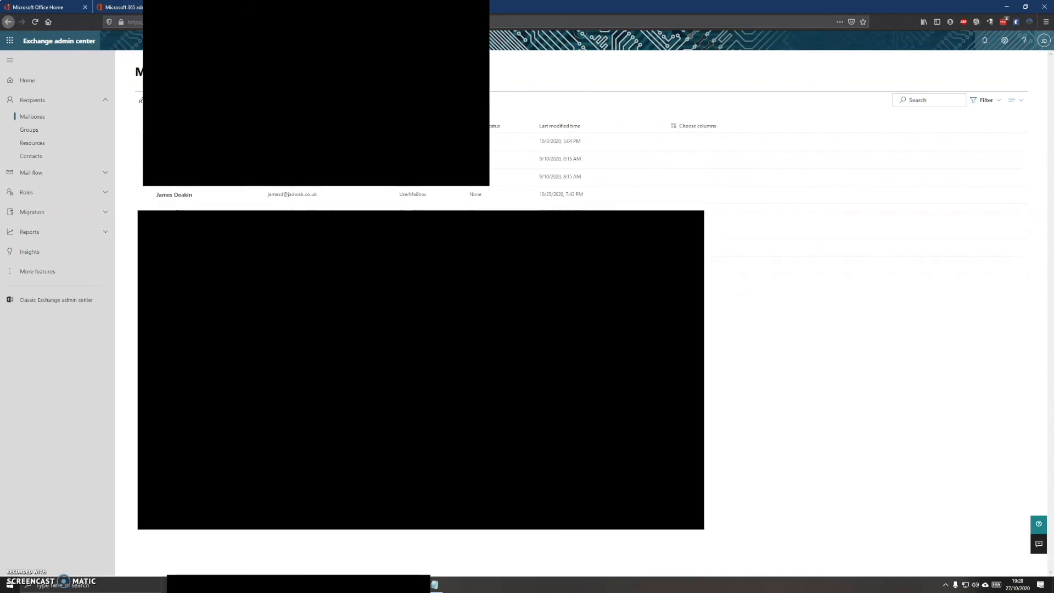
left_click(158, 197)
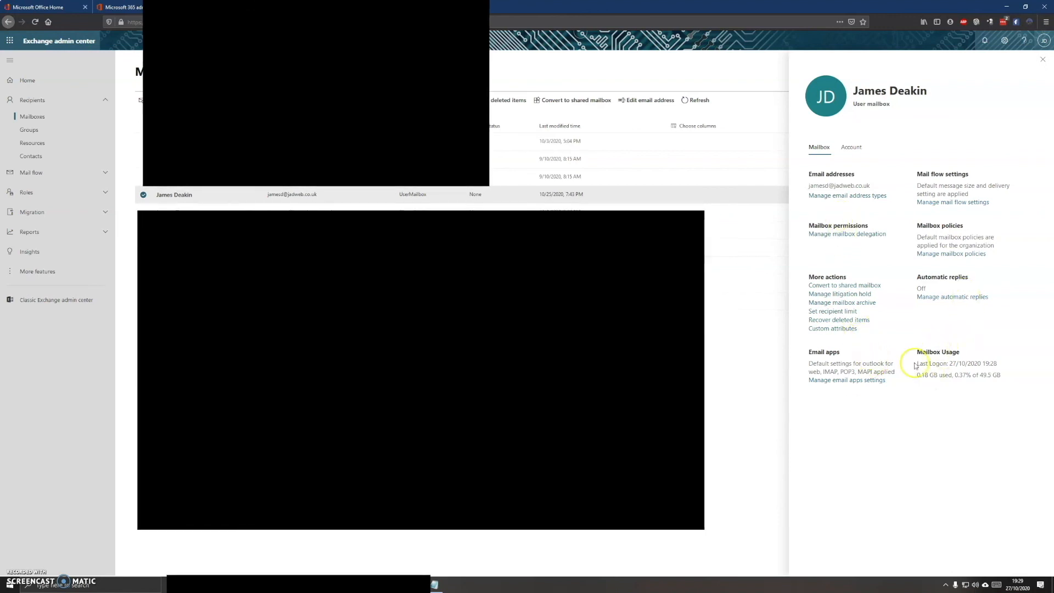
left_click(854, 148)
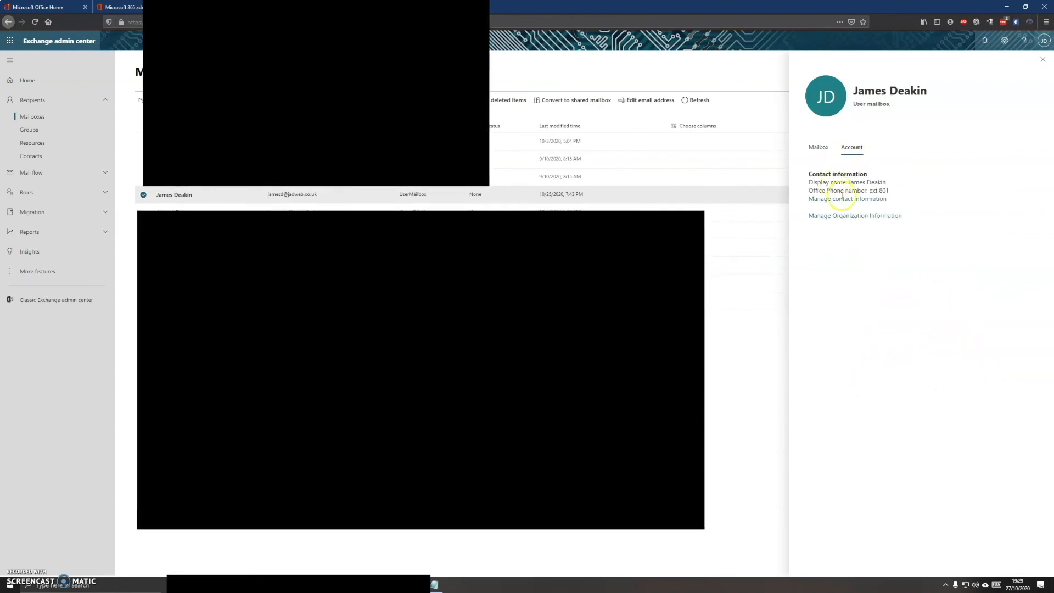
left_click(843, 216)
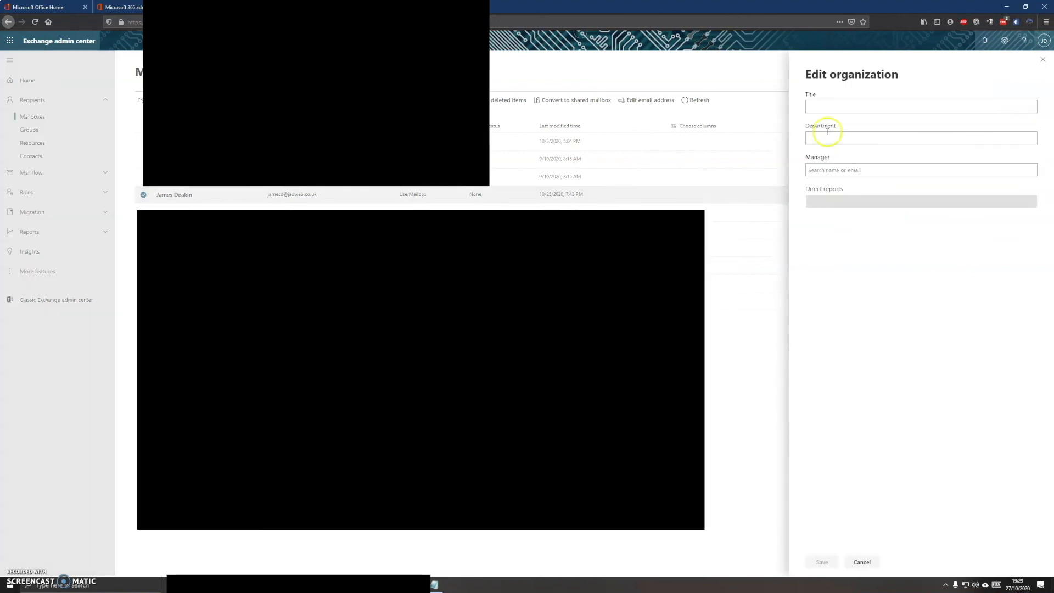
left_click(1040, 65)
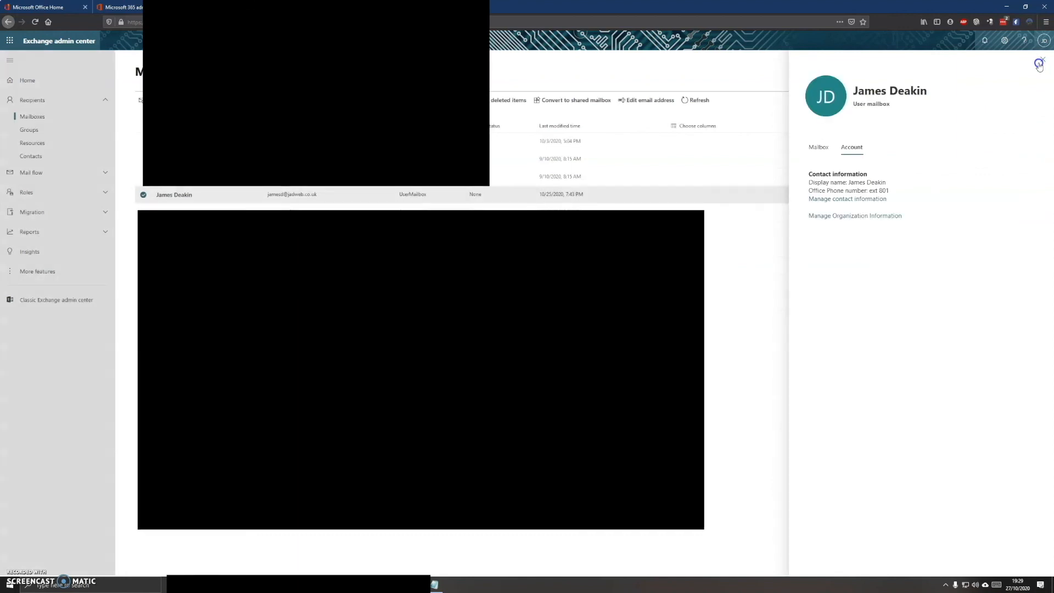
left_click(1043, 67)
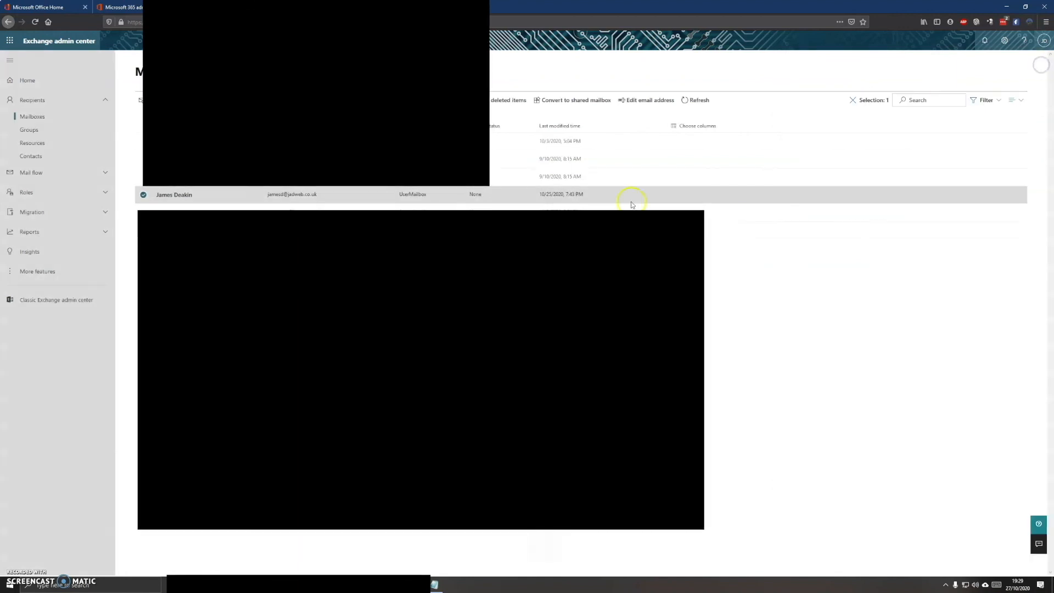